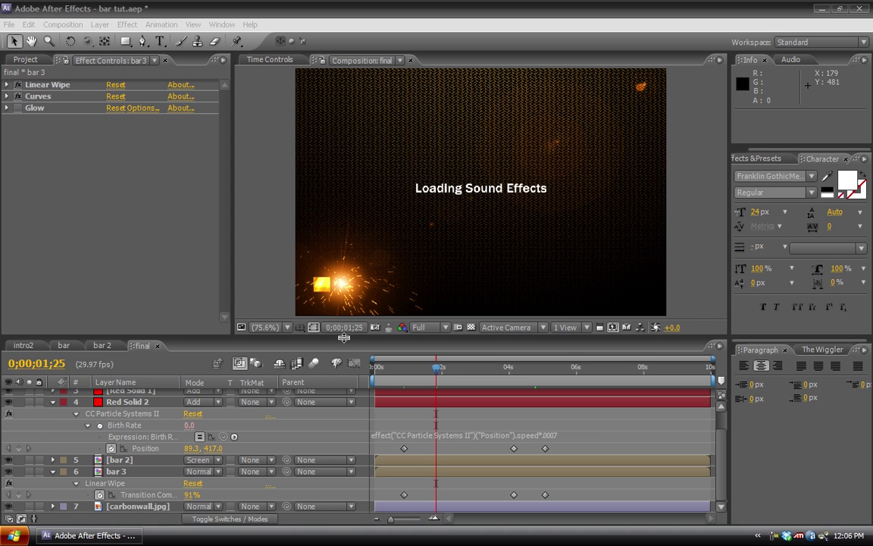
- Drag the viewer–timeline divider so all seven layers of the final comp are listed
mouse_move(339, 335)
mouse_down()
mouse_move(343, 354)
mouse_move(343, 343)
mouse_up()
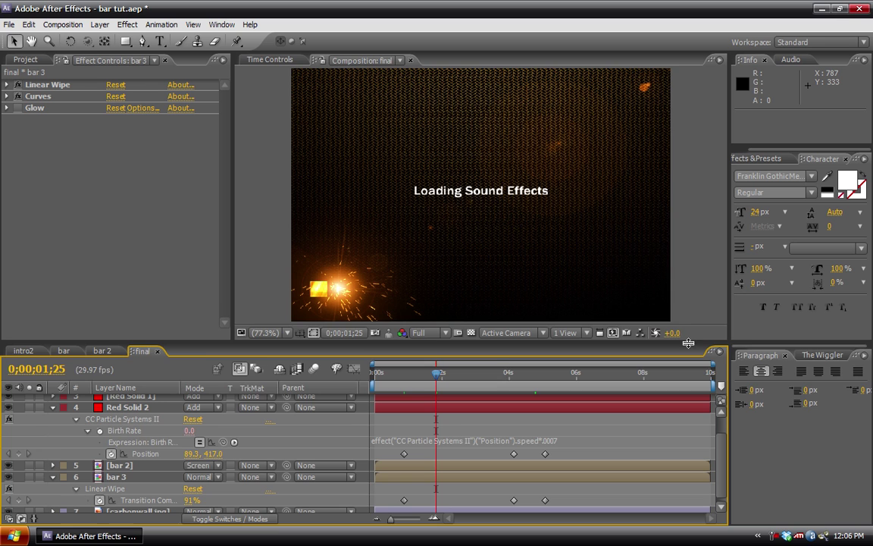
drag(689, 343, 689, 255)
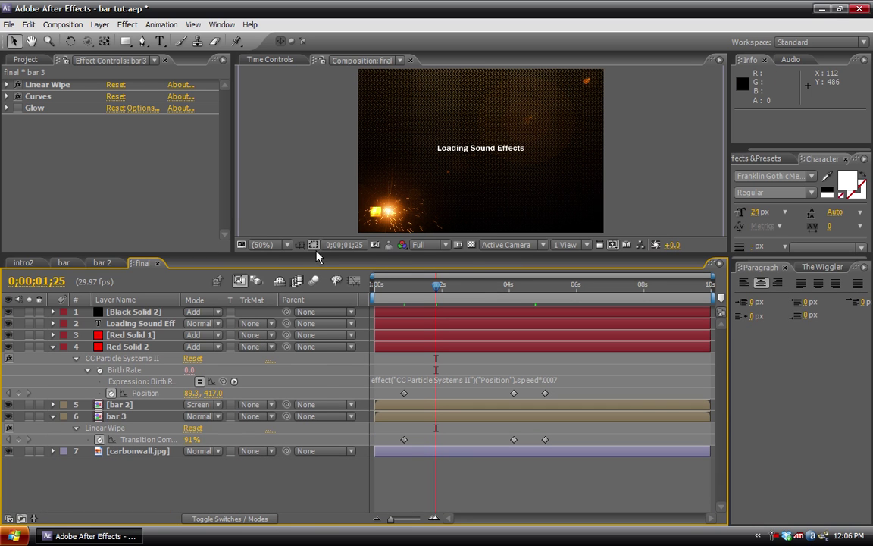
- View the composition at 100%, panned to the spark in the lower-left corner
click(286, 247)
click(282, 369)
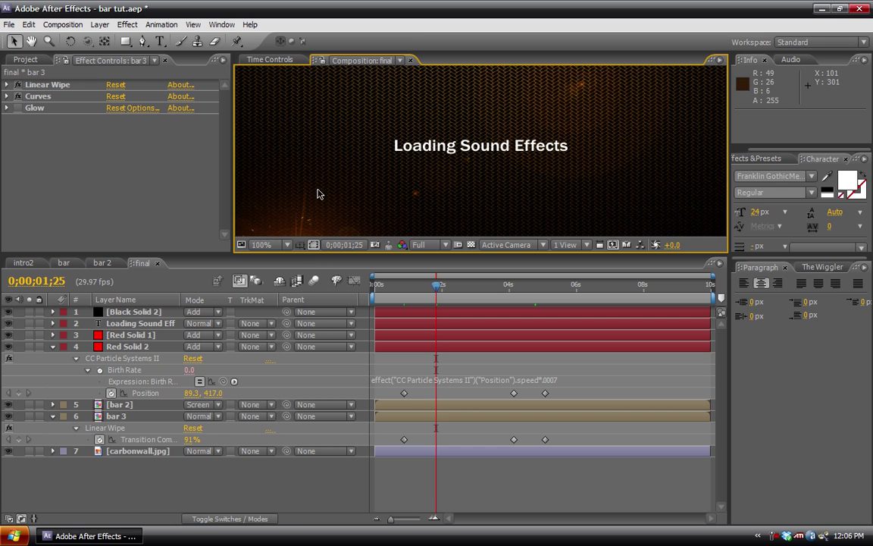
click(32, 41)
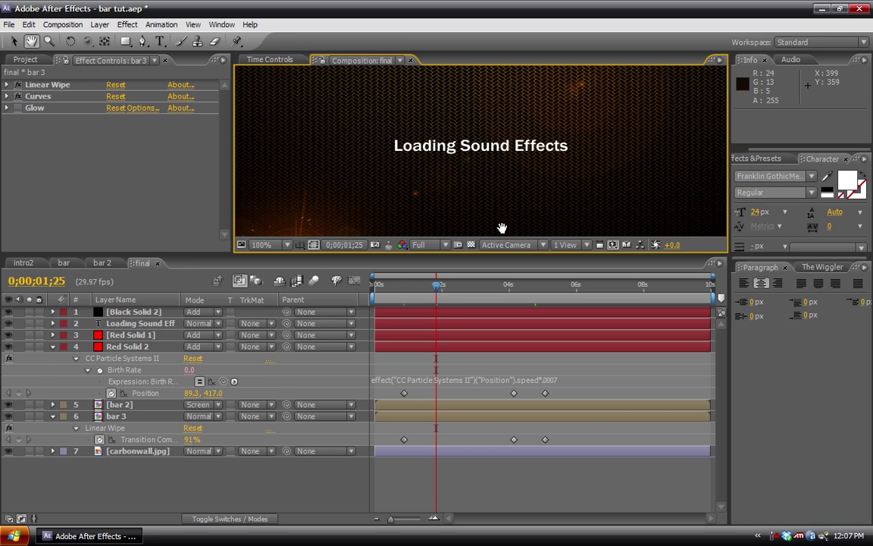
drag(434, 193, 474, 103)
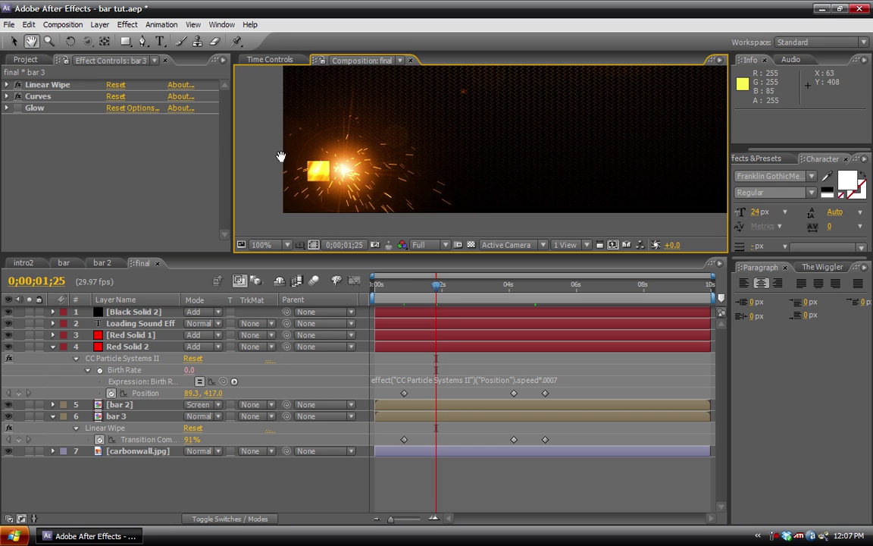
click(15, 41)
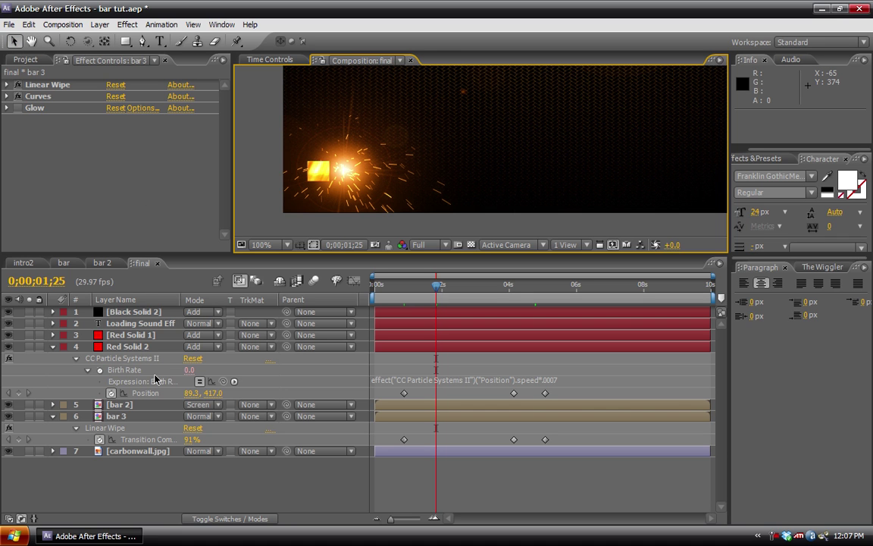
- Scrub the playhead through the bar's burst animation and back to its starting keyframe
drag(436, 286, 403, 289)
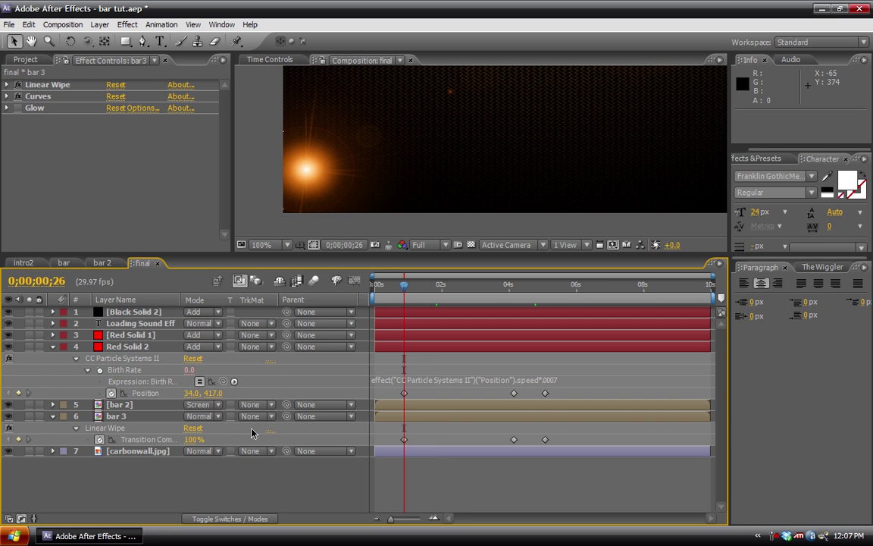
drag(404, 288, 465, 290)
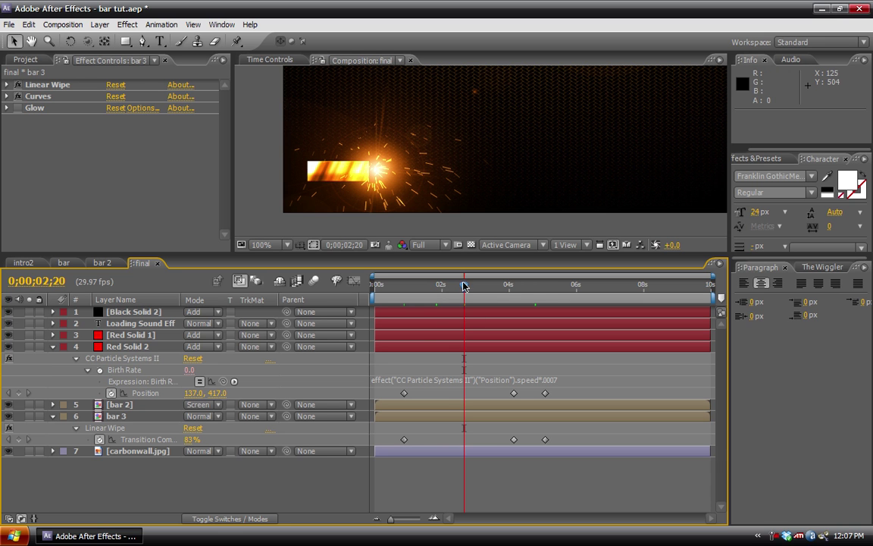
drag(464, 285, 404, 305)
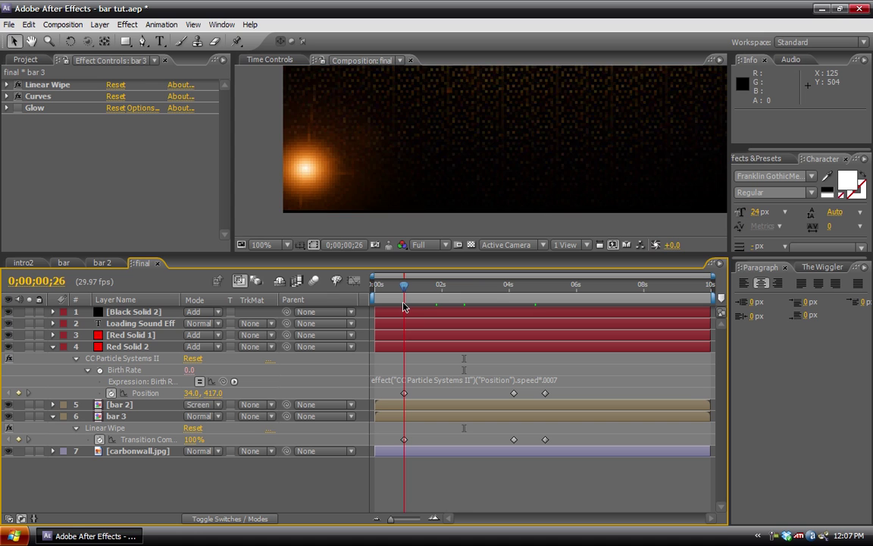
- Solo bar 3 and set its starting Linear Wipe Transition Completion to 96% at 0;00;00;26
click(29, 417)
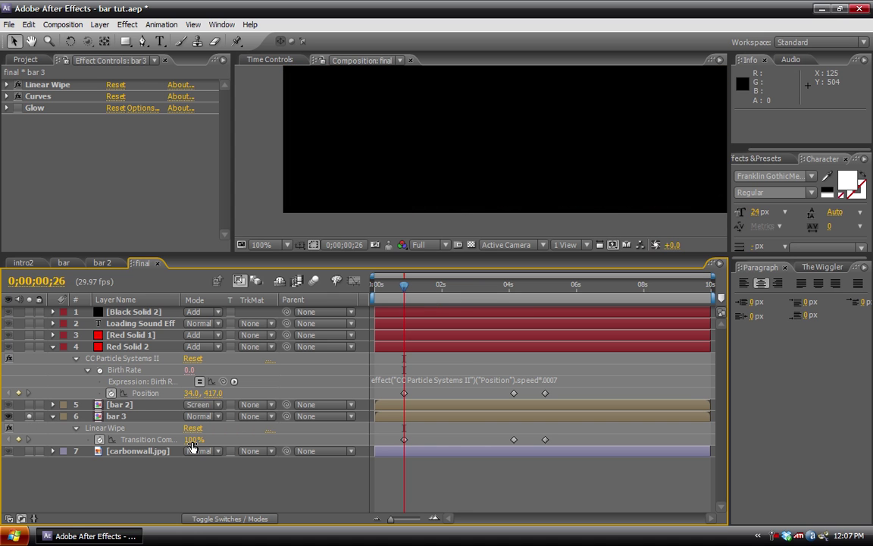
drag(192, 447, 193, 447)
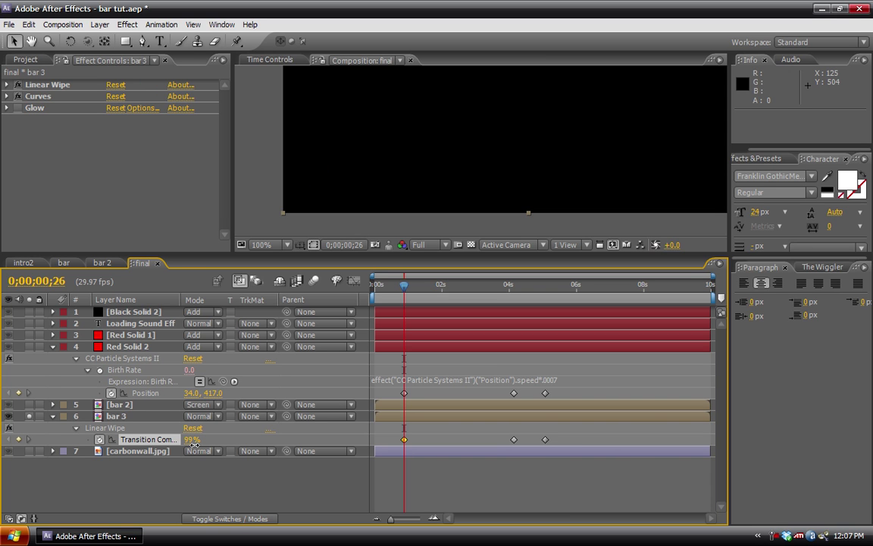
drag(193, 447, 194, 451)
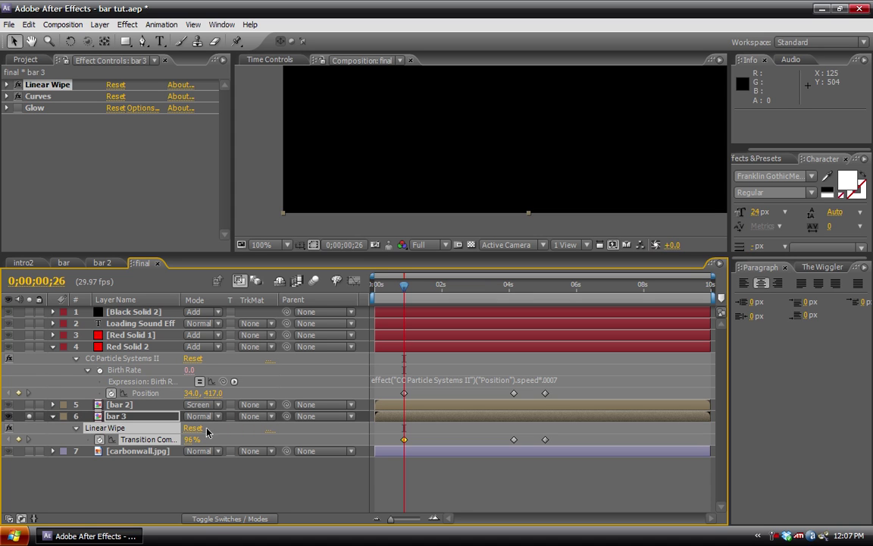
key(F2)
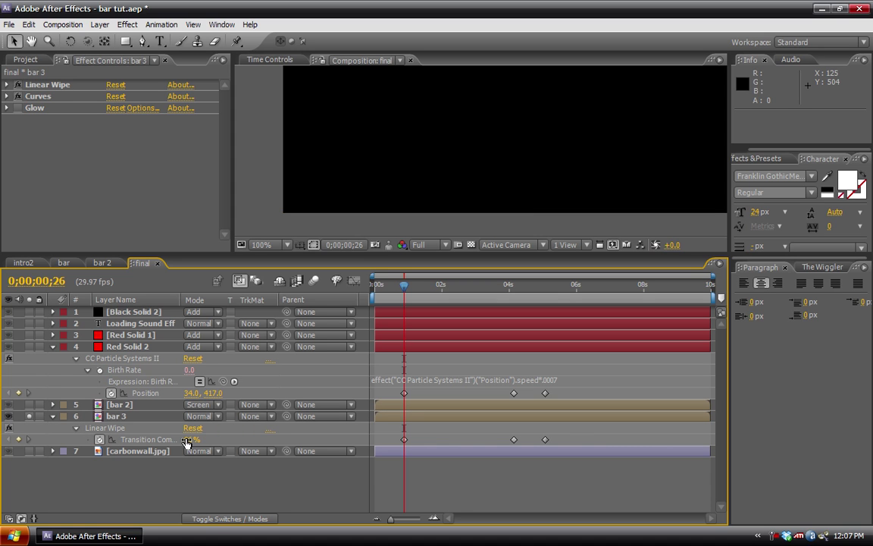
click(187, 439)
text(95)
key(Return)
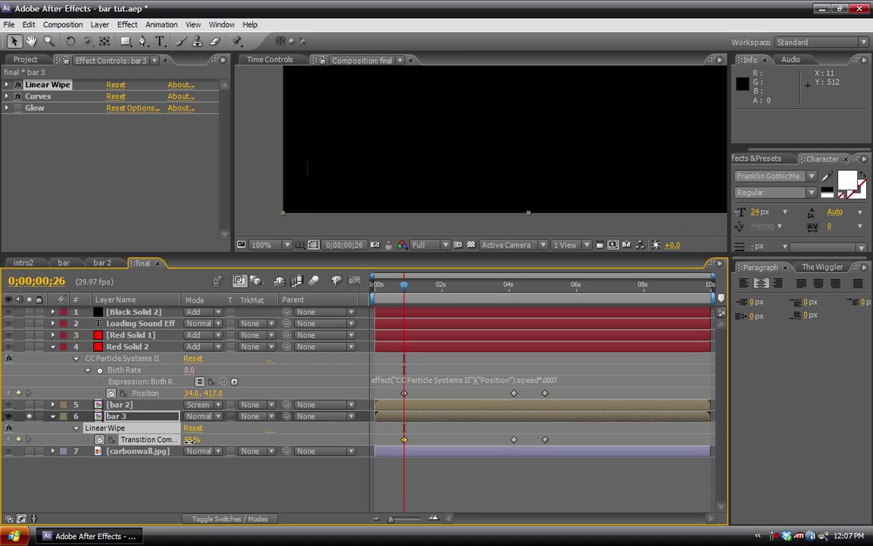
click(188, 439)
key(Return)
- Set the ending Transition Completion keyframe at 0;00;05;02 to 5%
drag(404, 286, 421, 288)
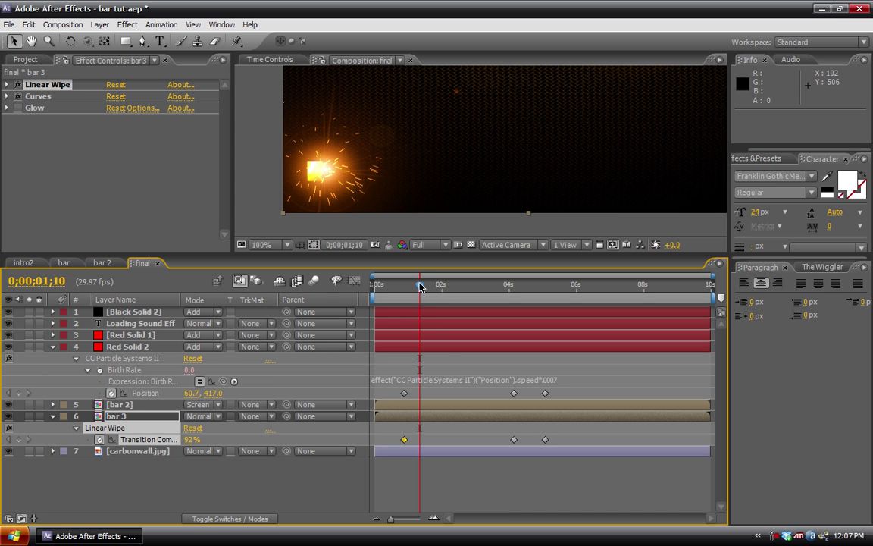
drag(420, 286, 543, 294)
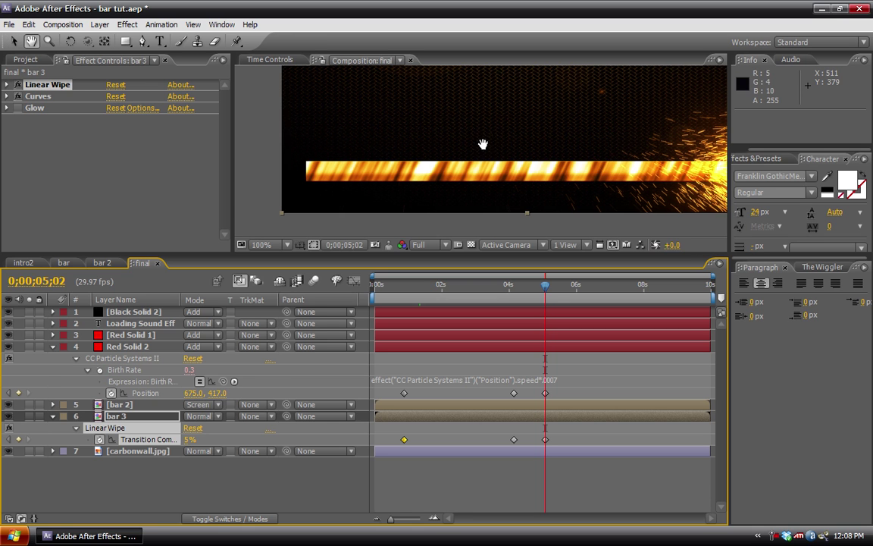
drag(483, 143, 351, 142)
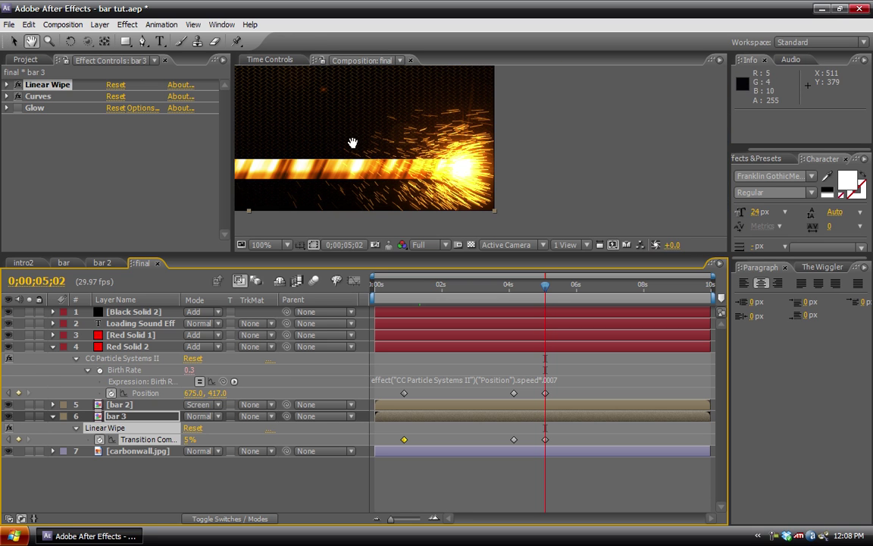
click(29, 416)
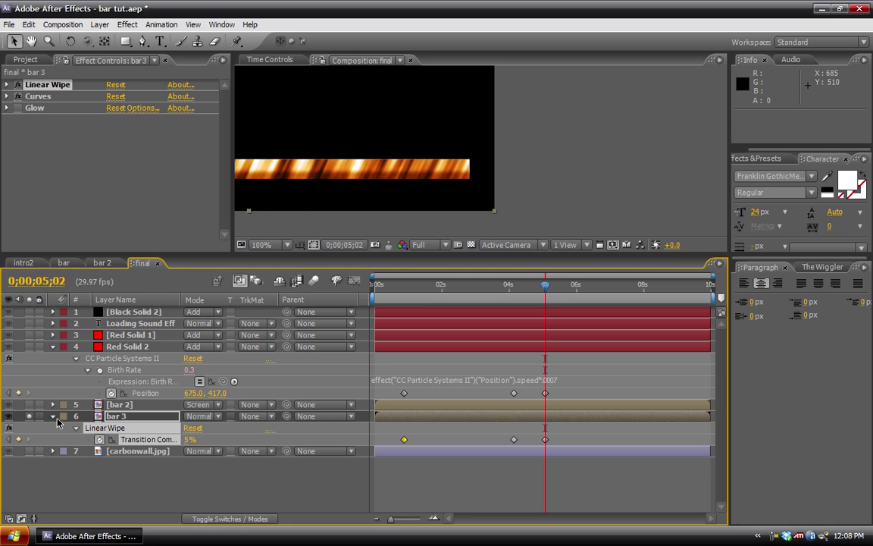
click(189, 439)
key(Return)
key(F2)
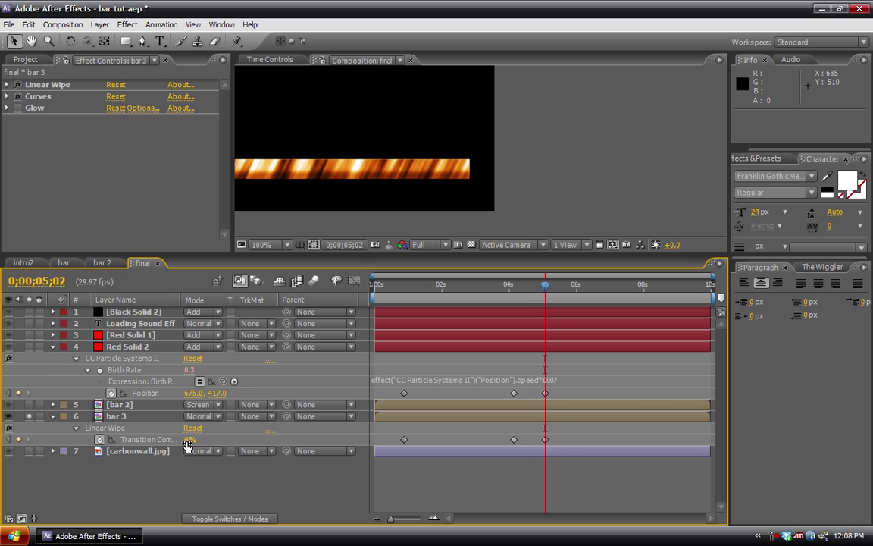
click(188, 441)
text(5)
key(Return)
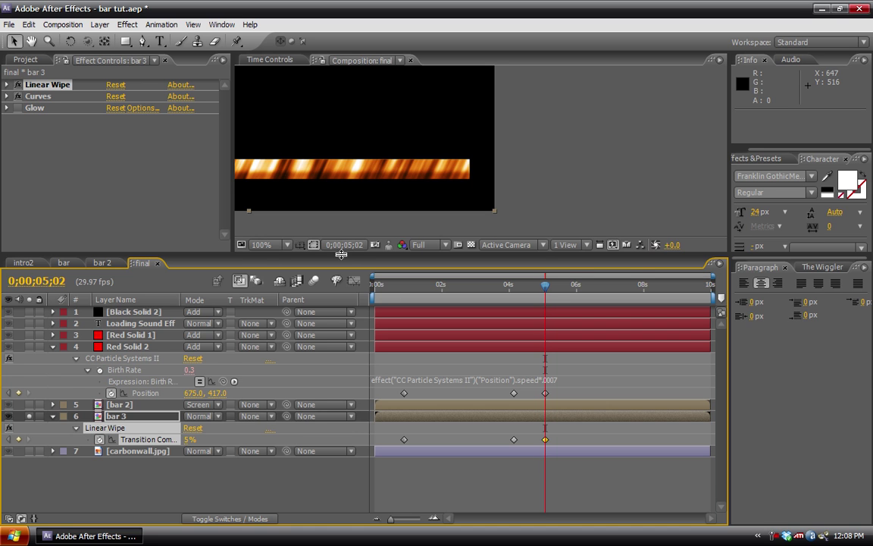
- Enlarge the composition viewer and set its magnification to Fit
drag(307, 257, 292, 330)
click(288, 322)
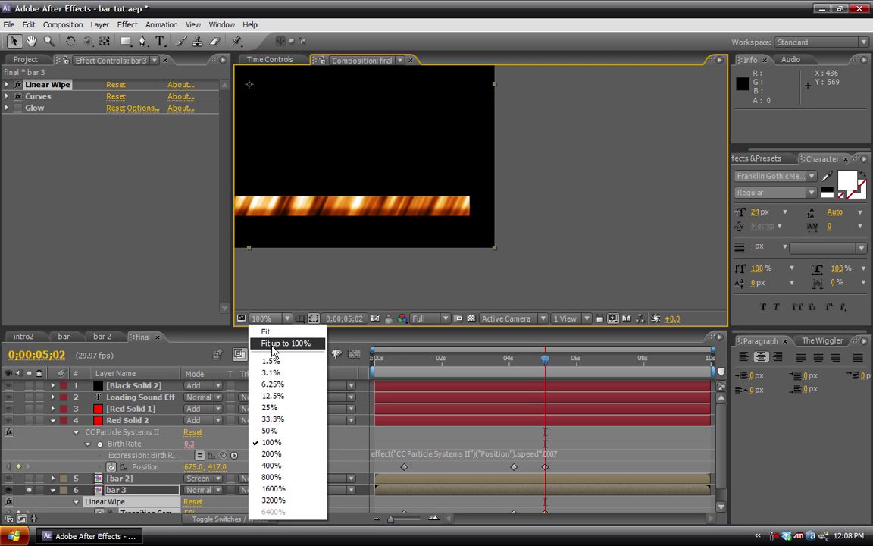
click(285, 342)
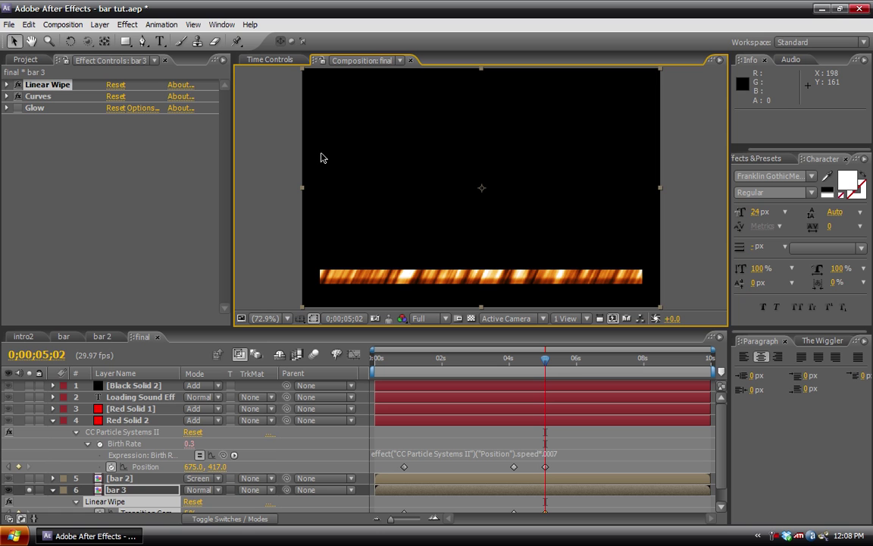
- Create a new comp from bar 2 in the Project panel and name it 'final underwater'
click(101, 337)
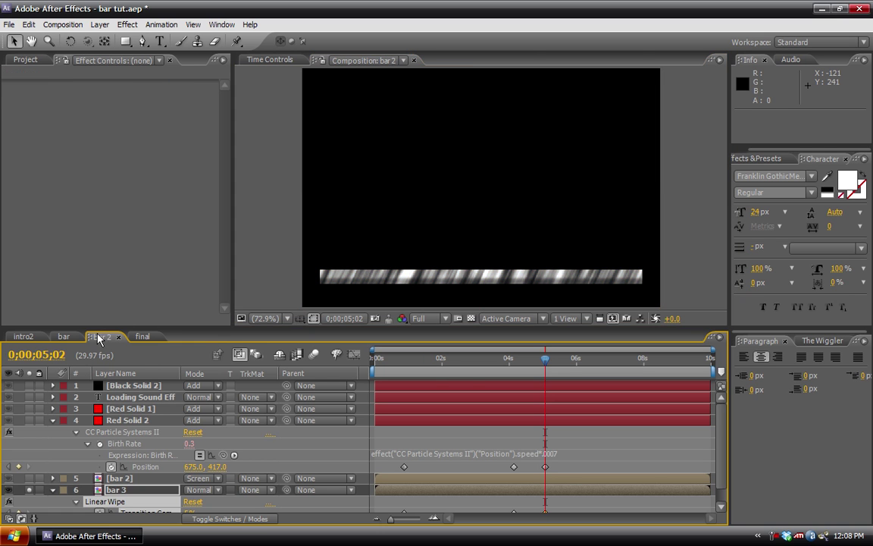
click(36, 60)
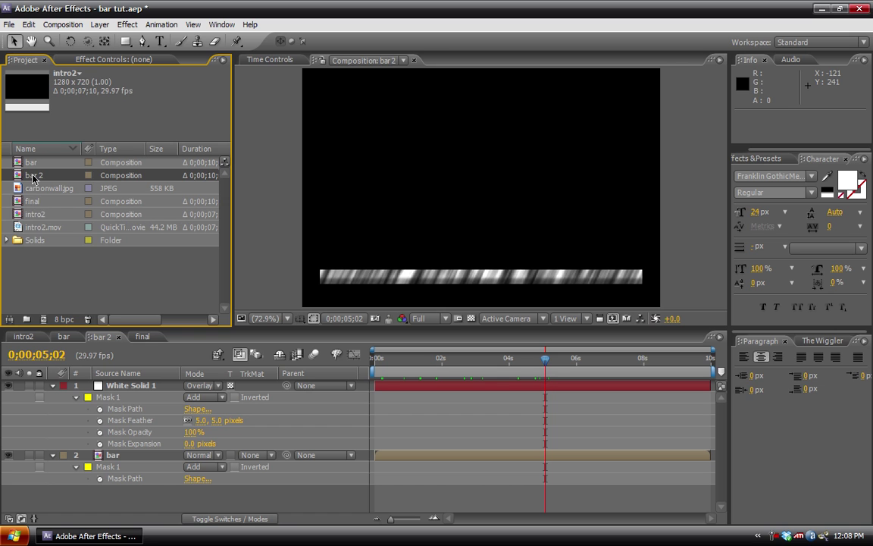
drag(31, 175, 43, 319)
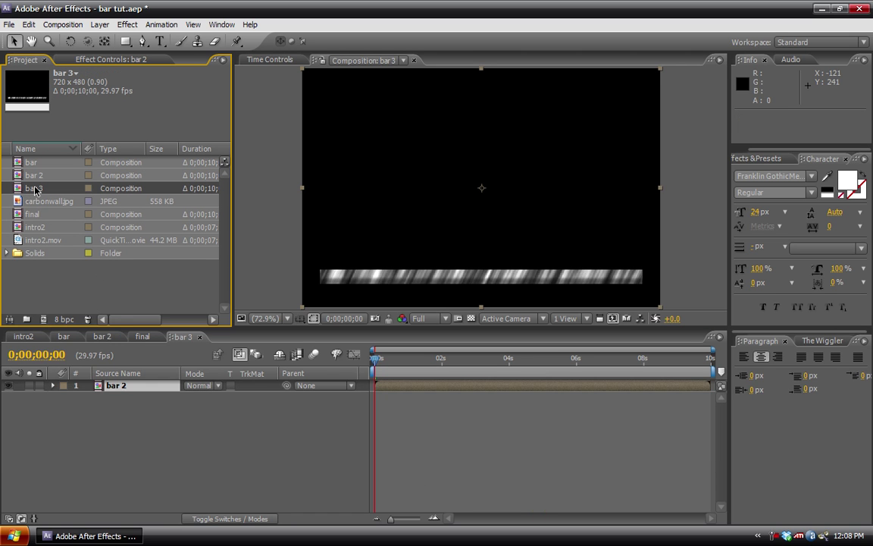
key(Return)
text(final under)
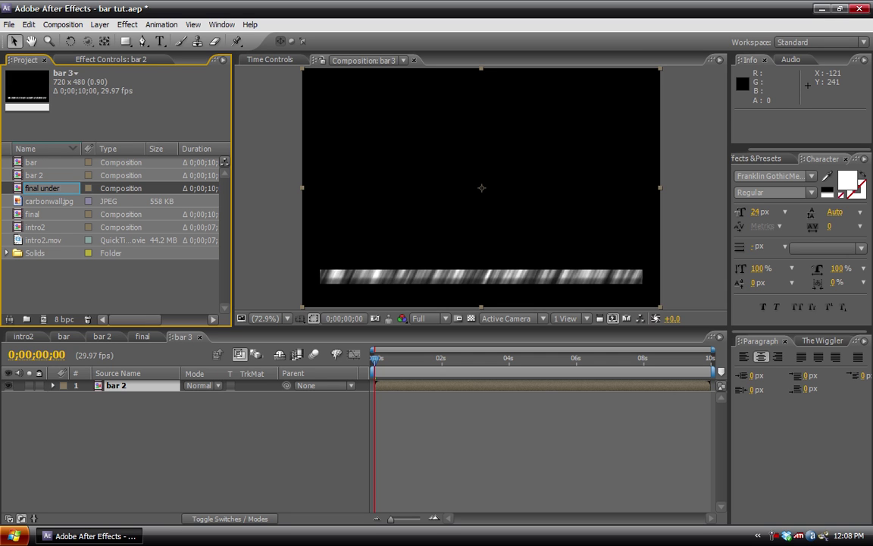
text(water)
key(Return)
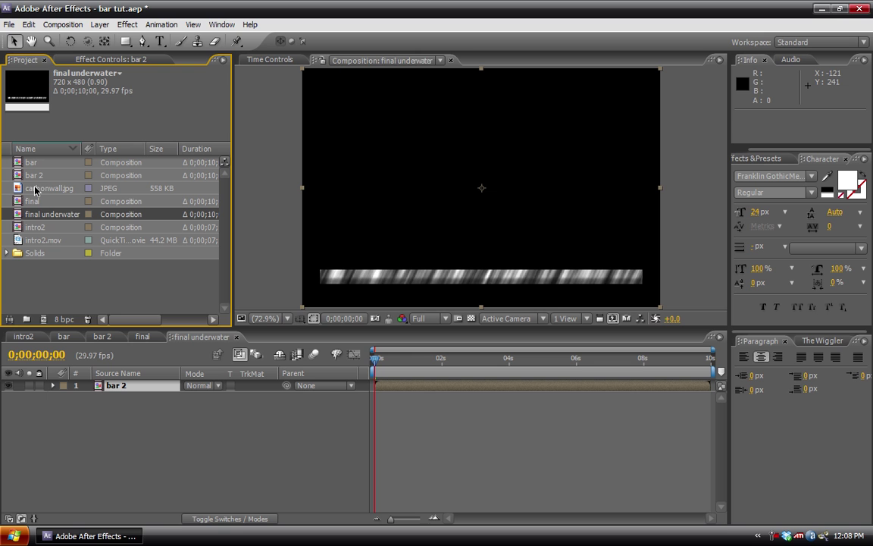
- Copy bar 3's three Transition Completion wipe keyframes
click(141, 335)
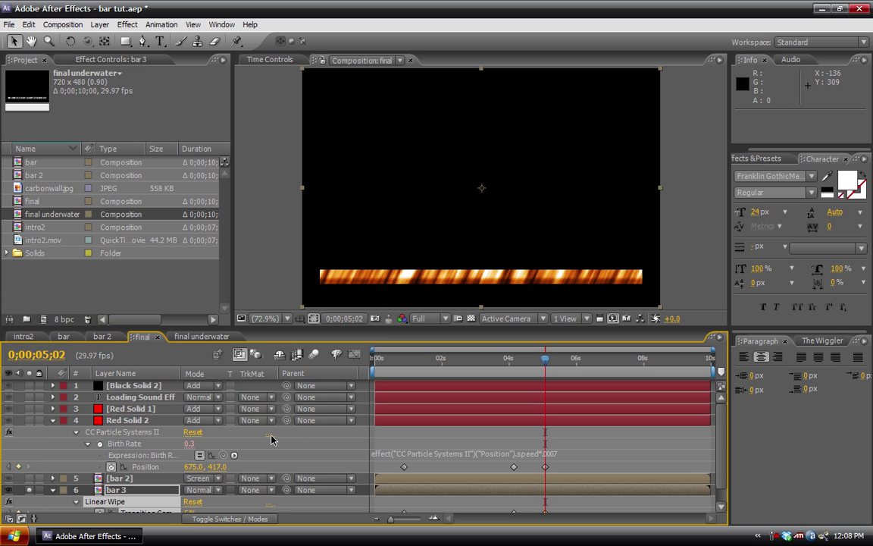
scroll(182, 491, down, 1)
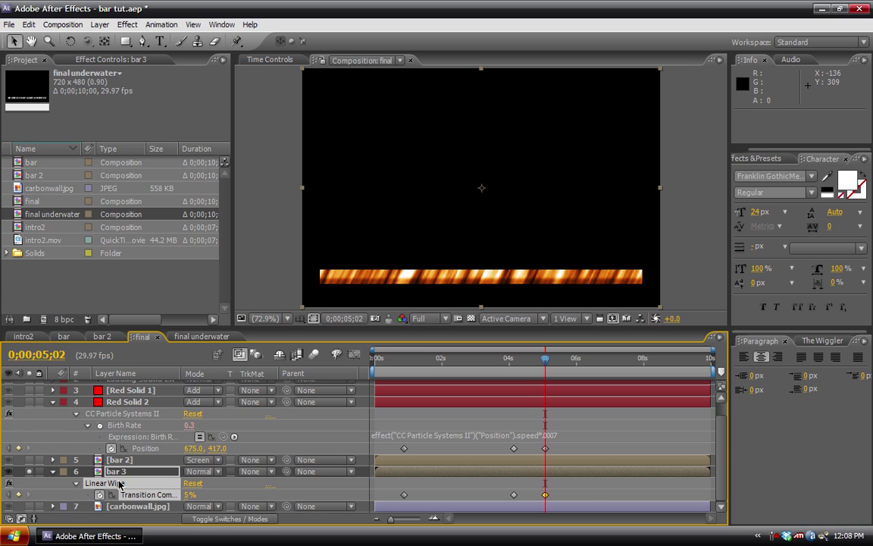
key(ctrl+c)
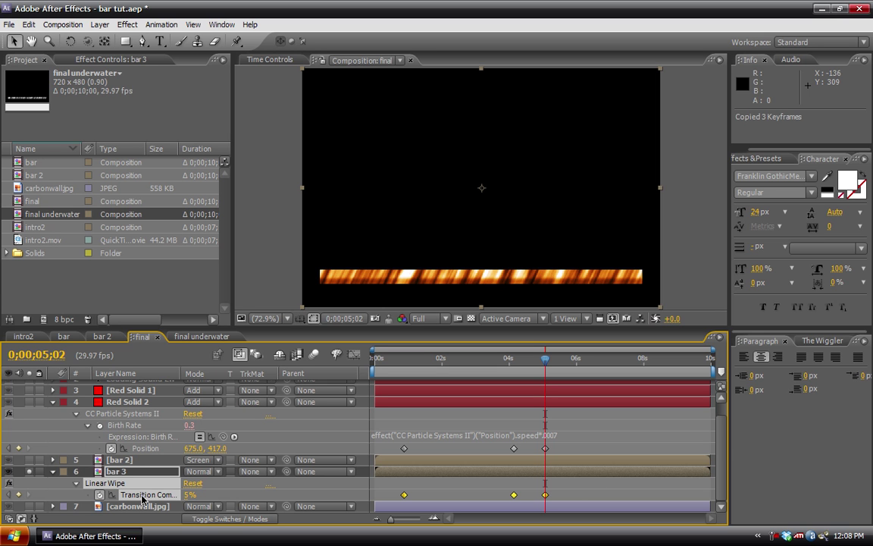
- Apply Linear Wipe to bar 2 in final underwater and paste the copied keyframes onto it
click(201, 336)
click(127, 24)
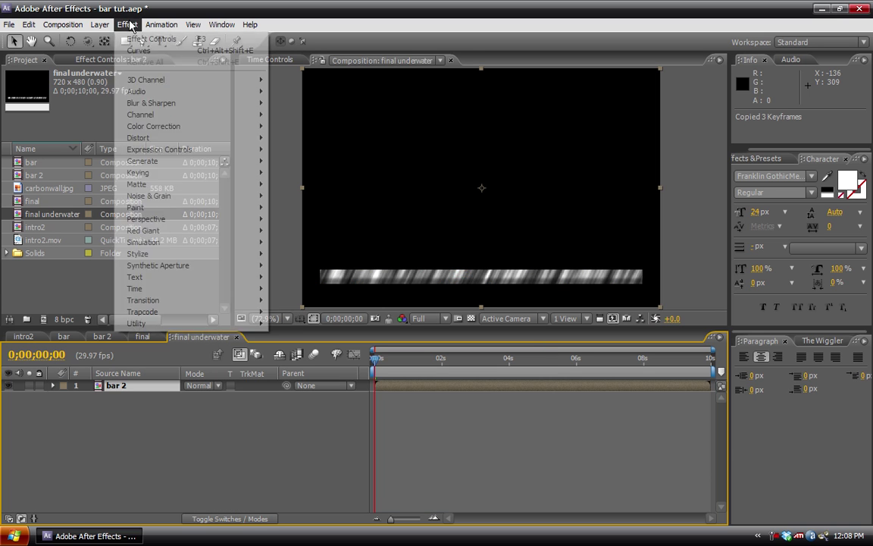
mouse_move(236, 300)
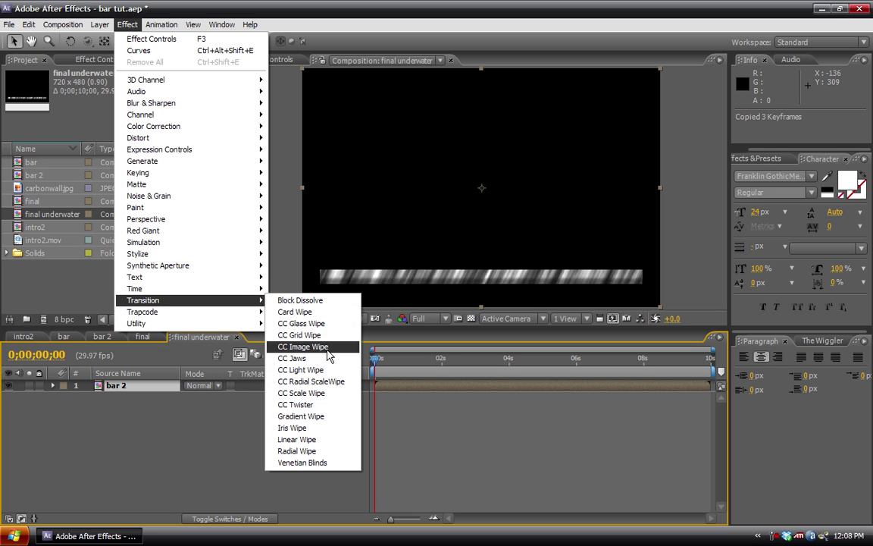
click(324, 440)
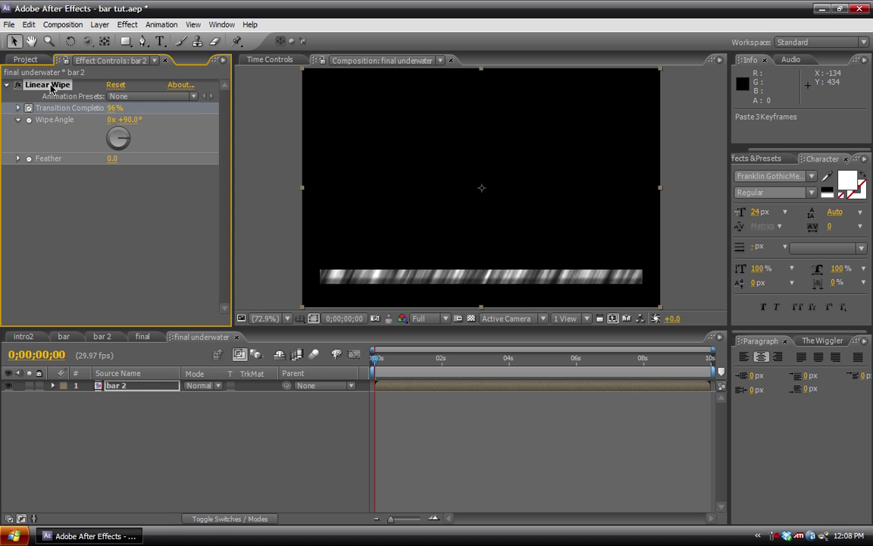
key(ctrl+v)
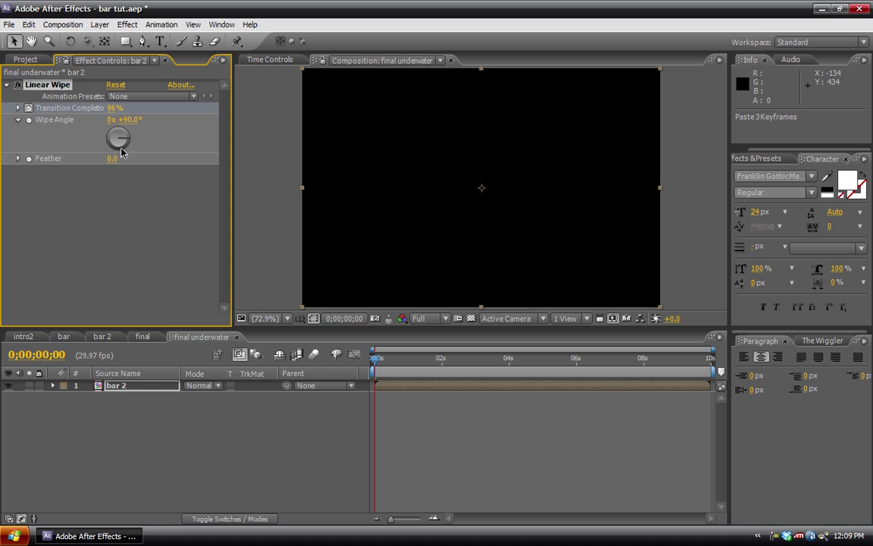
click(141, 389)
key(u)
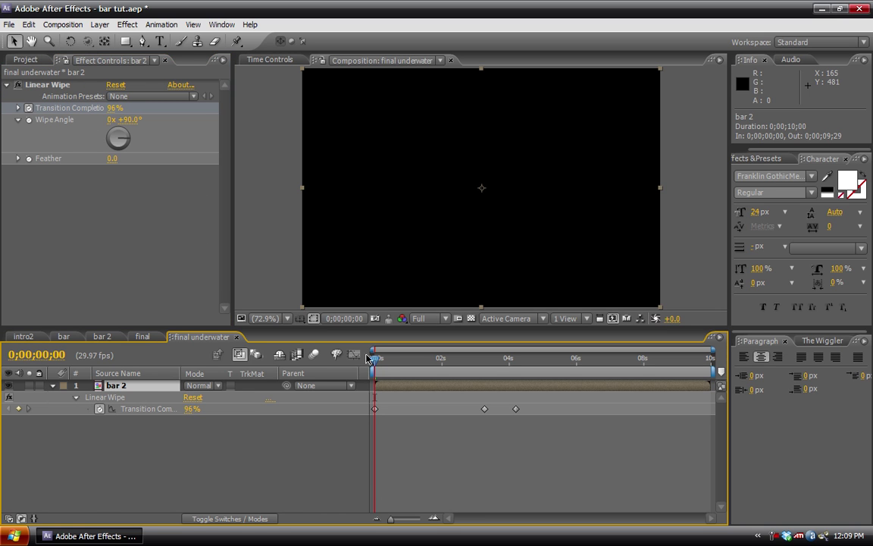
drag(374, 359, 510, 366)
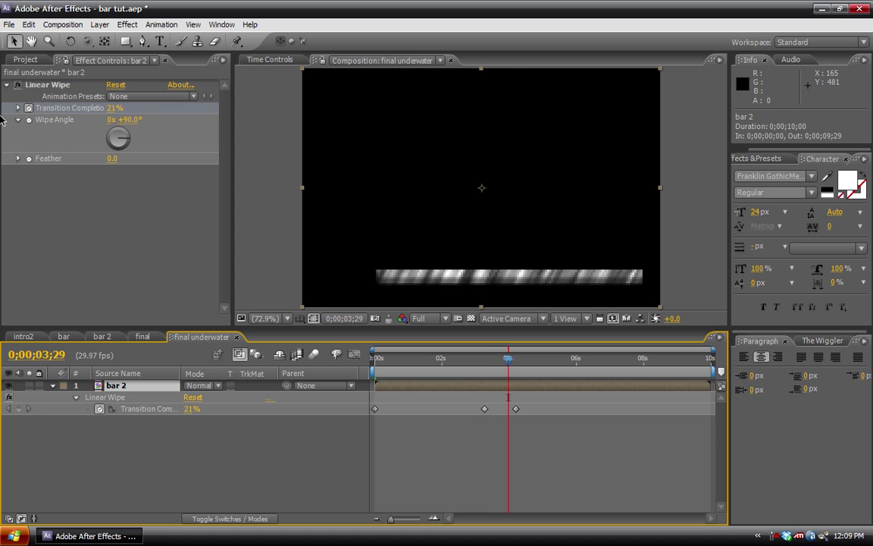
- Set bar 2's Wipe Angle to -90° so the bar fills from the left
click(123, 120)
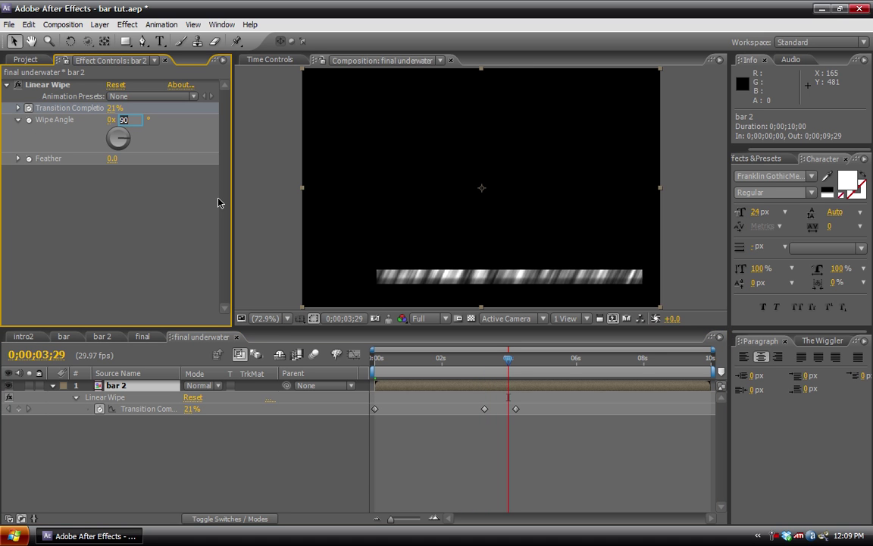
text(-90)
key(Return)
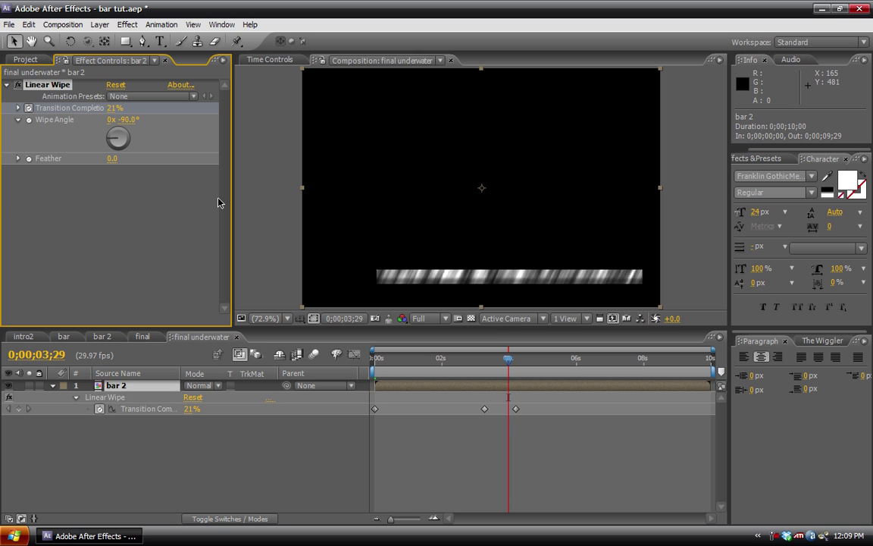
drag(509, 363, 465, 362)
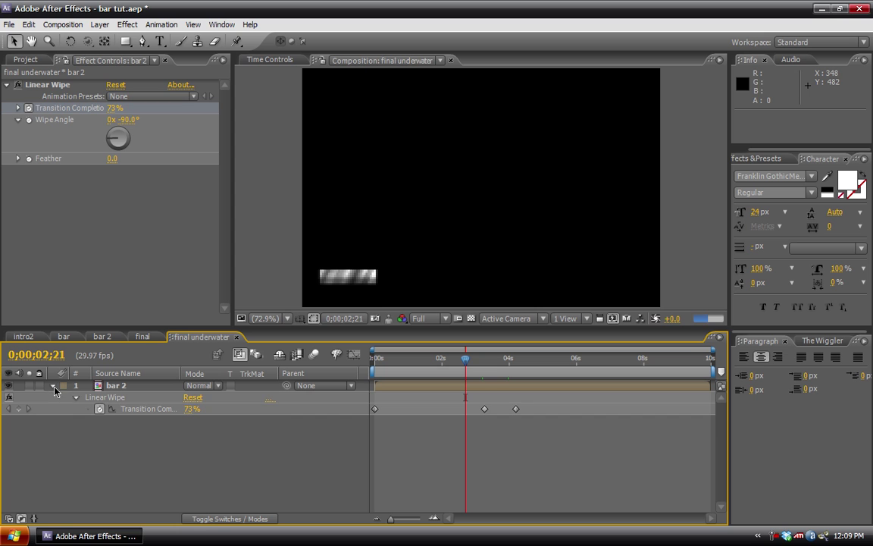
click(54, 385)
drag(465, 362, 552, 370)
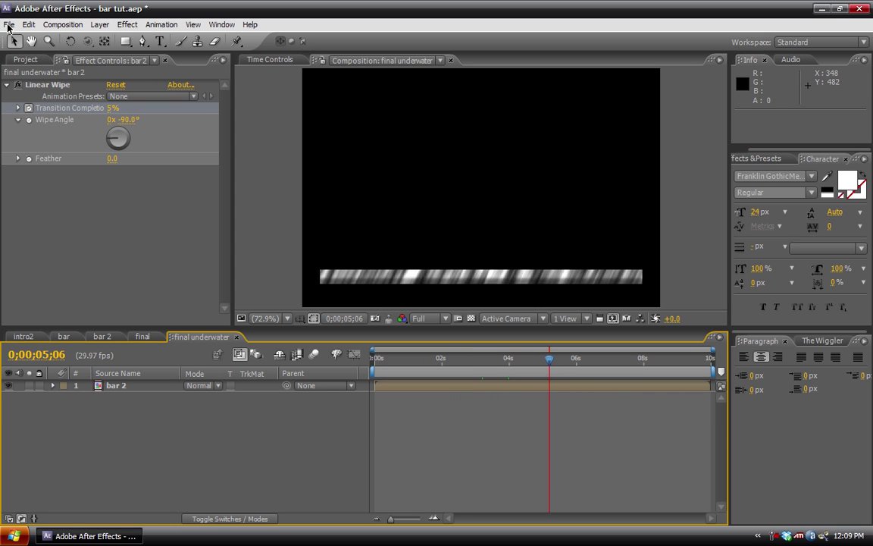
- Import underwater.jpg from recent footage and place it in the timeline below bar 2
click(22, 59)
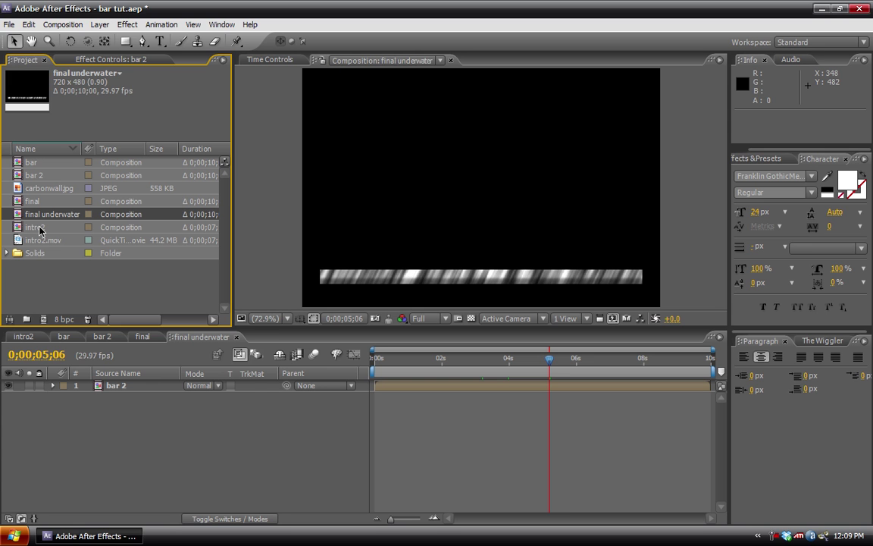
click(9, 24)
mouse_move(162, 210)
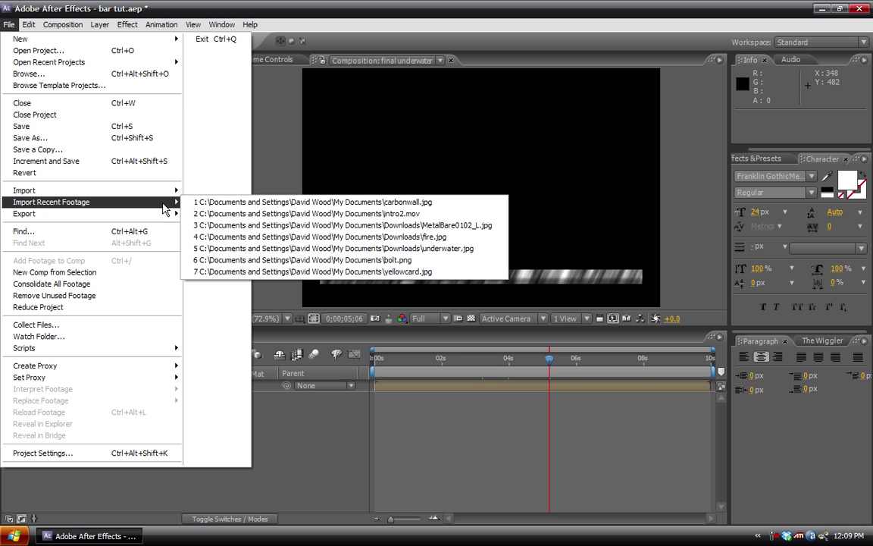
click(238, 248)
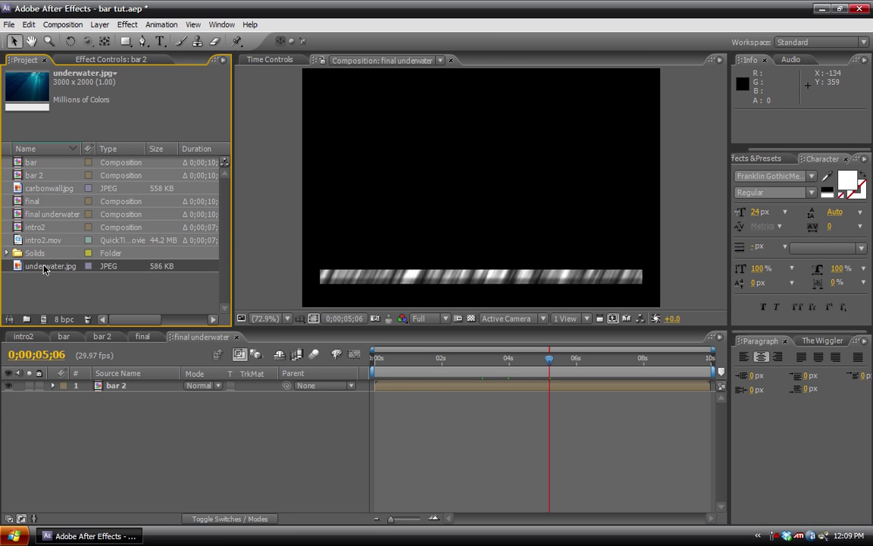
drag(39, 267, 141, 406)
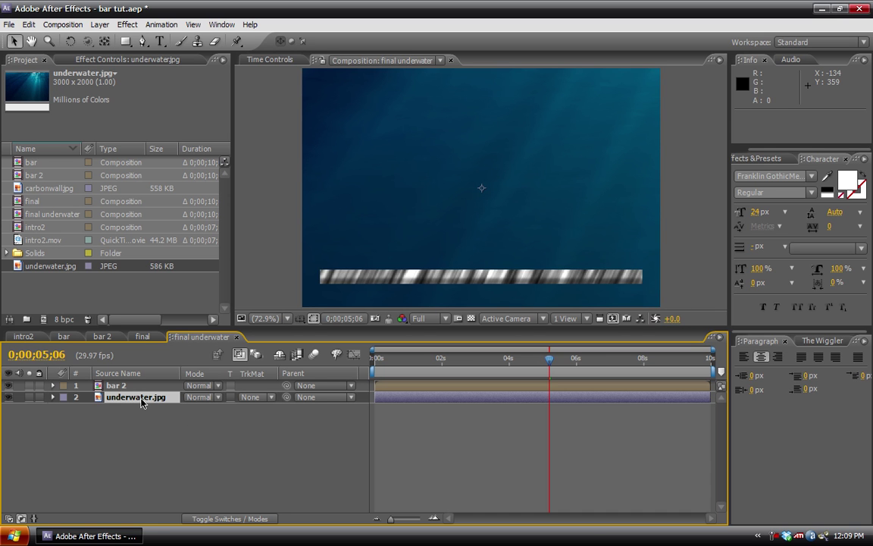
- Scale the underwater photo down to 25% to fit the frame
key(s)
drag(202, 409, 142, 402)
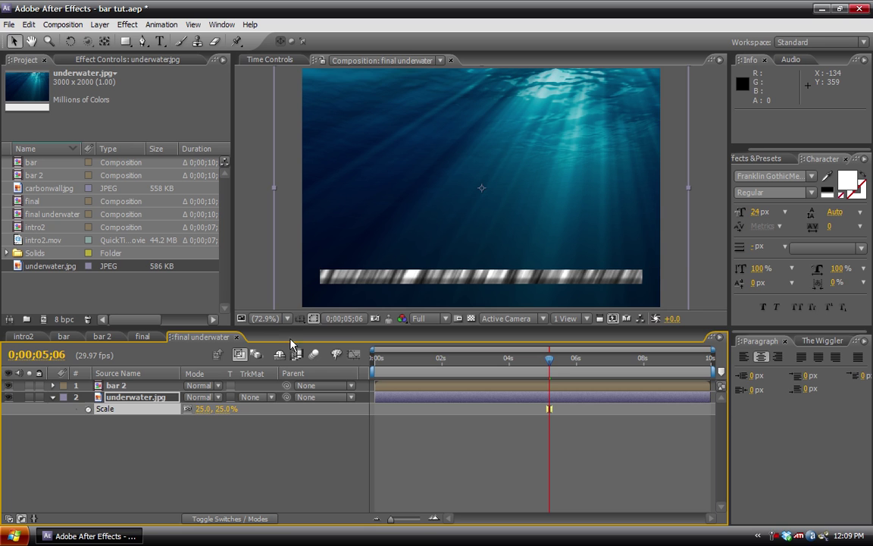
drag(290, 332, 291, 352)
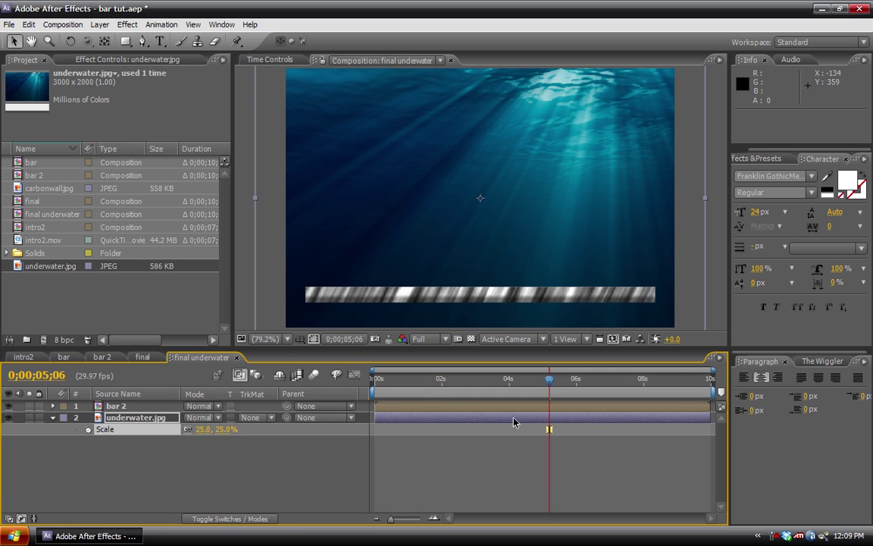
- Set bar 2's blending mode to Overlay
click(134, 407)
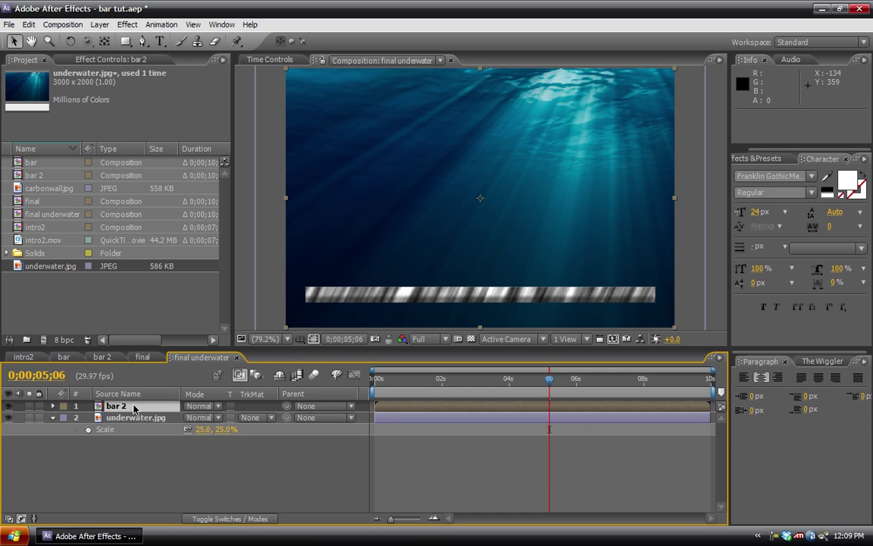
click(214, 409)
click(209, 340)
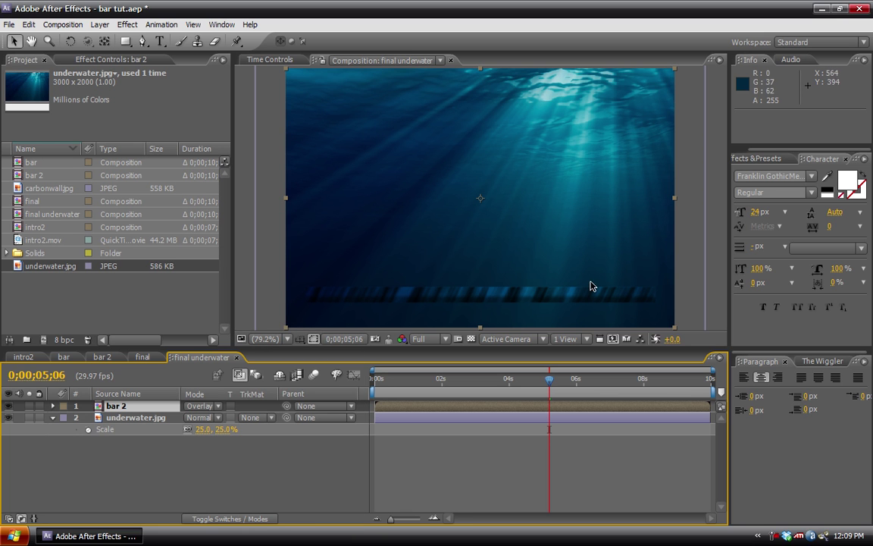
- Duplicate bar 2 with Ctrl+D, then undo it, leaving just two layers
click(152, 431)
click(133, 410)
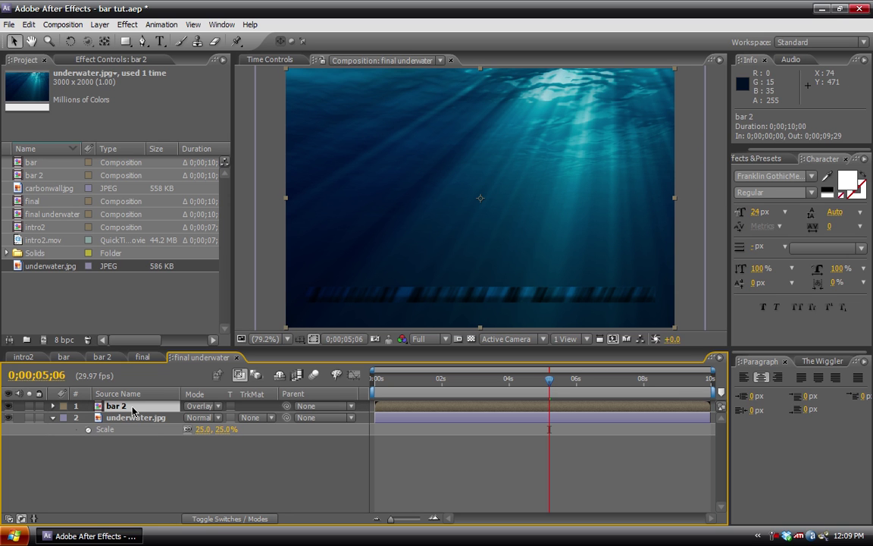
key(ctrl+d)
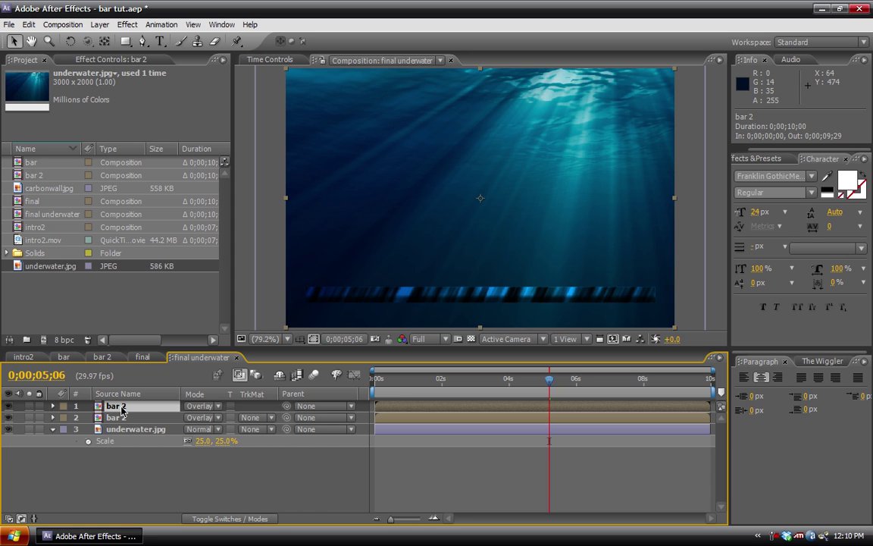
key(ctrl+z)
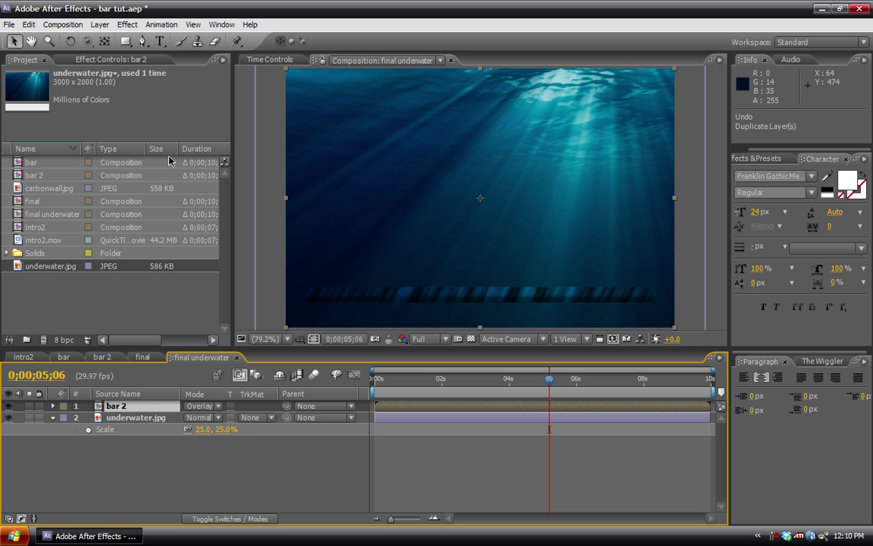
click(161, 25)
click(161, 24)
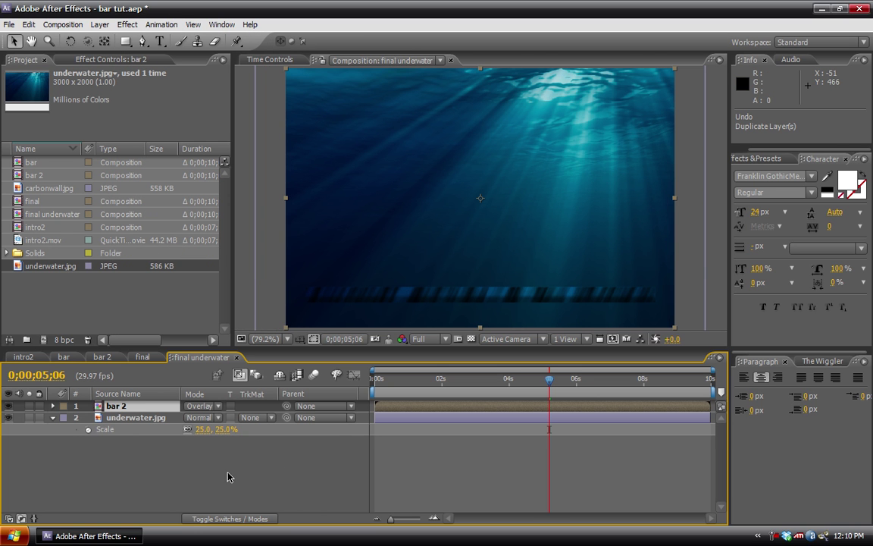
click(135, 417)
click(127, 407)
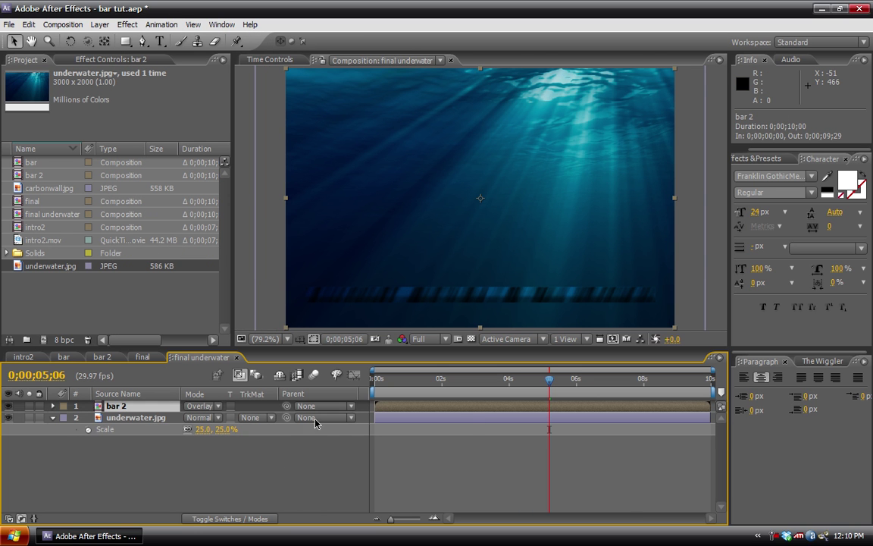
click(150, 420)
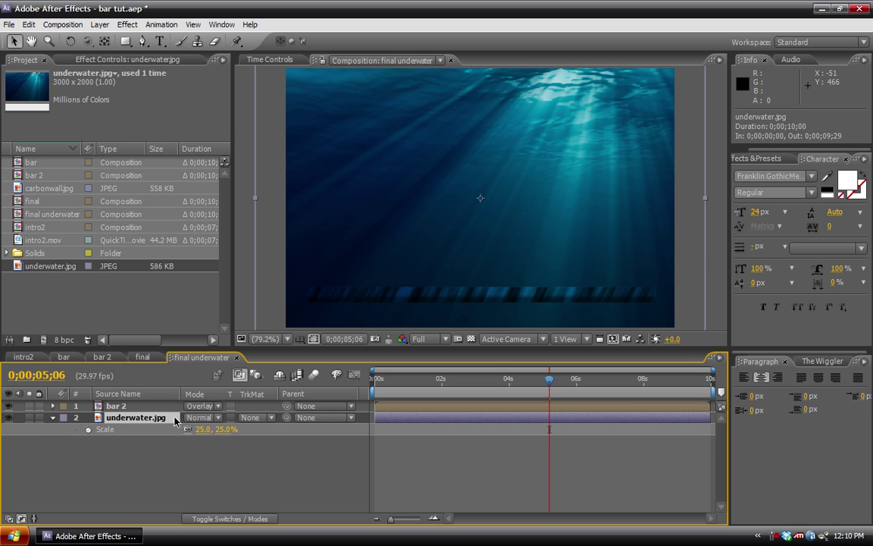
- Create a new solid layer, Green Solid 1, coloured bright green in the Color Picker
key(s)
click(100, 25)
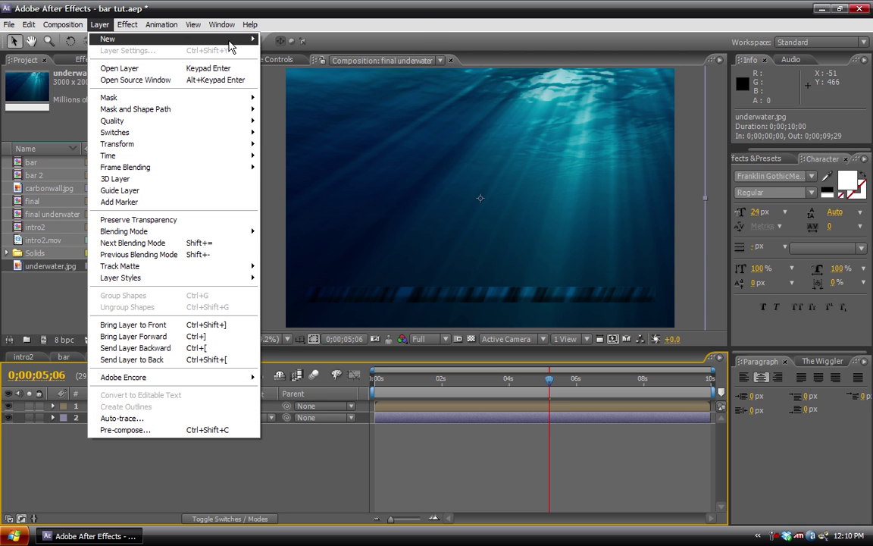
mouse_move(231, 42)
click(274, 51)
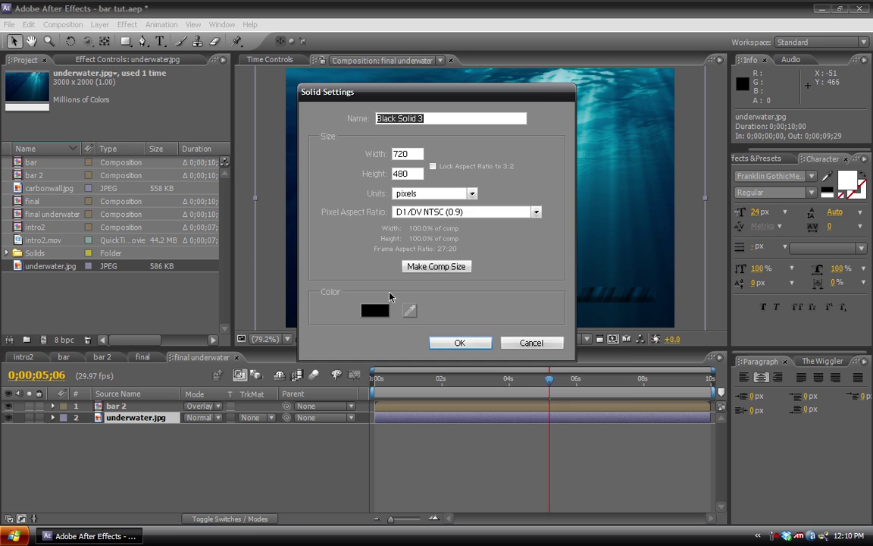
click(374, 310)
drag(459, 343, 476, 407)
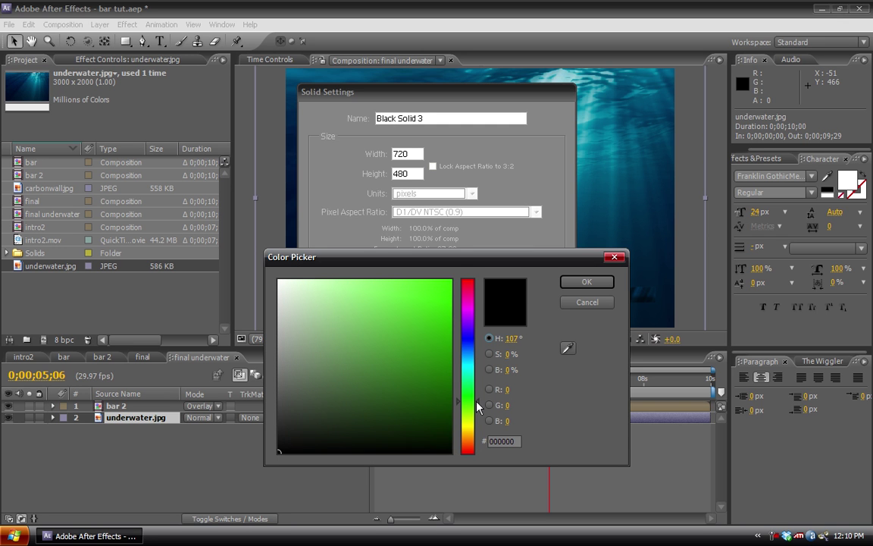
drag(415, 358, 450, 282)
click(587, 281)
click(455, 345)
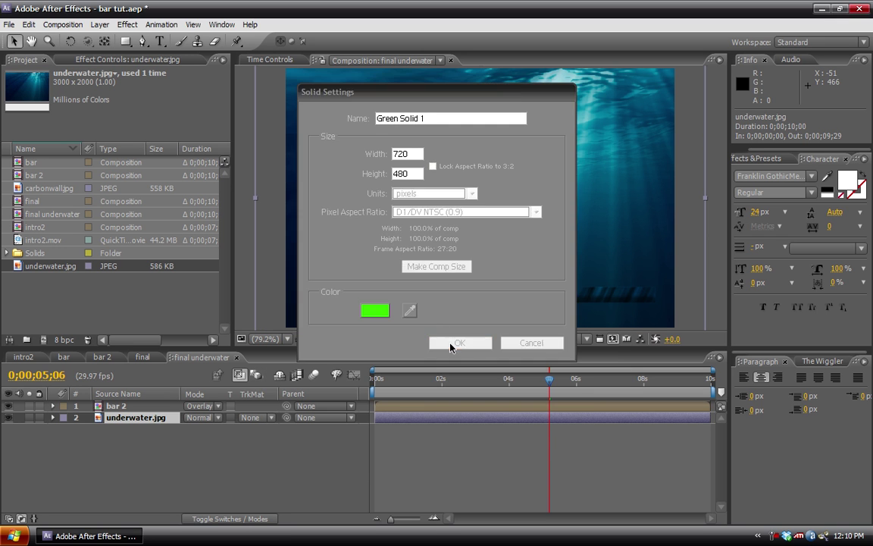
click(127, 24)
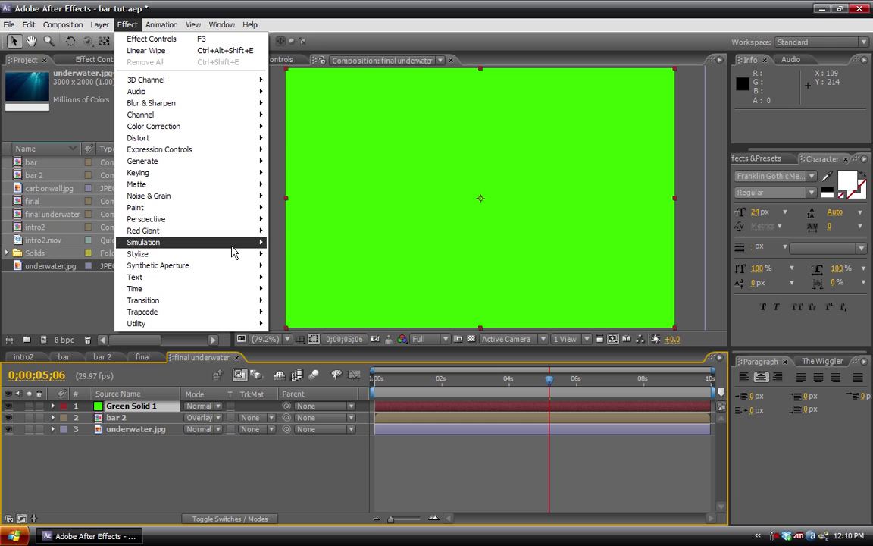
- Apply Foam to Green Solid 1 and expand its Producer, Bubbles and Physics groups
mouse_move(249, 252)
click(306, 405)
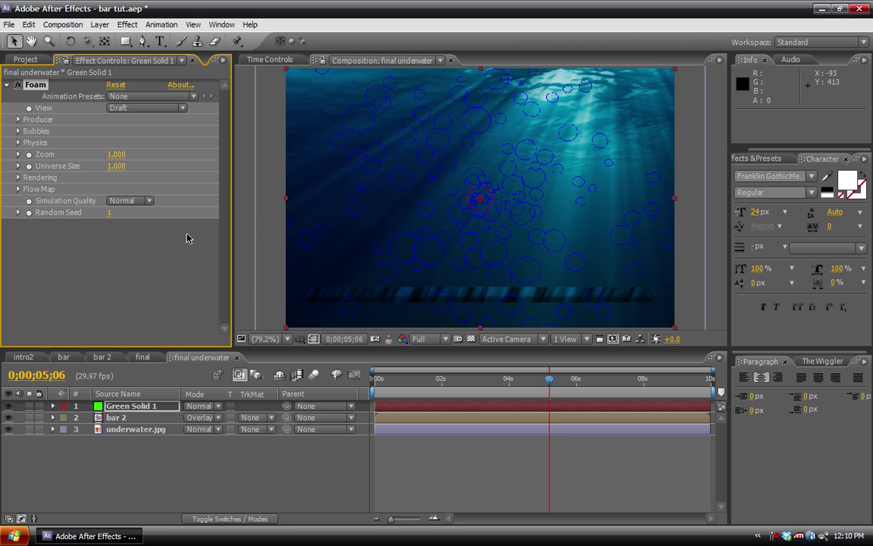
click(547, 379)
drag(500, 384, 423, 394)
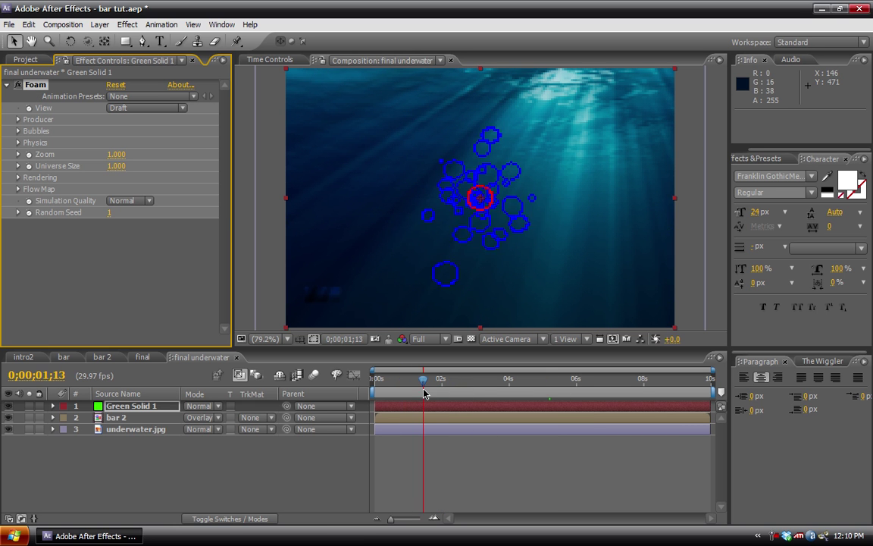
click(18, 132)
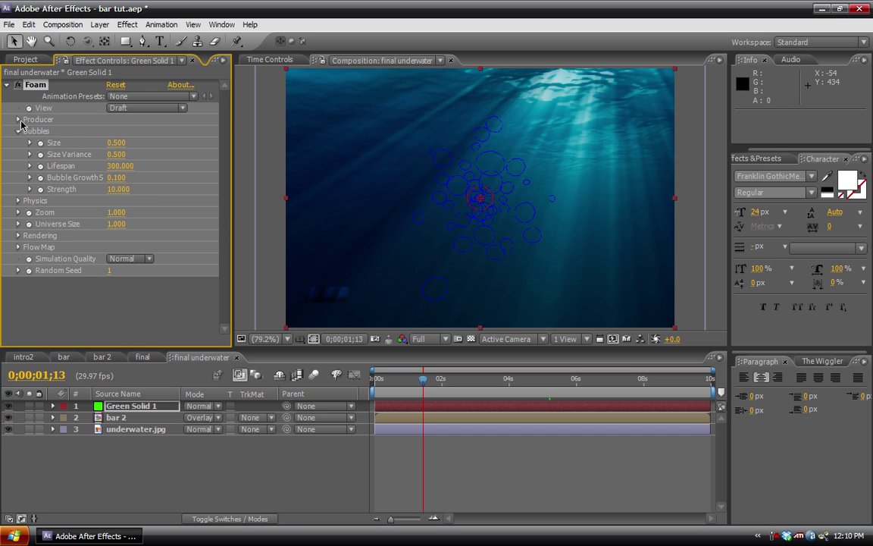
click(17, 120)
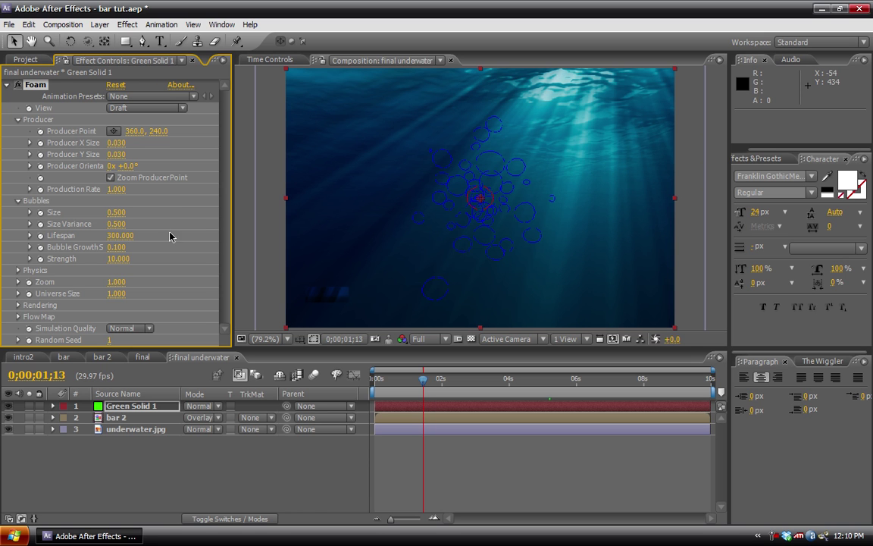
click(18, 270)
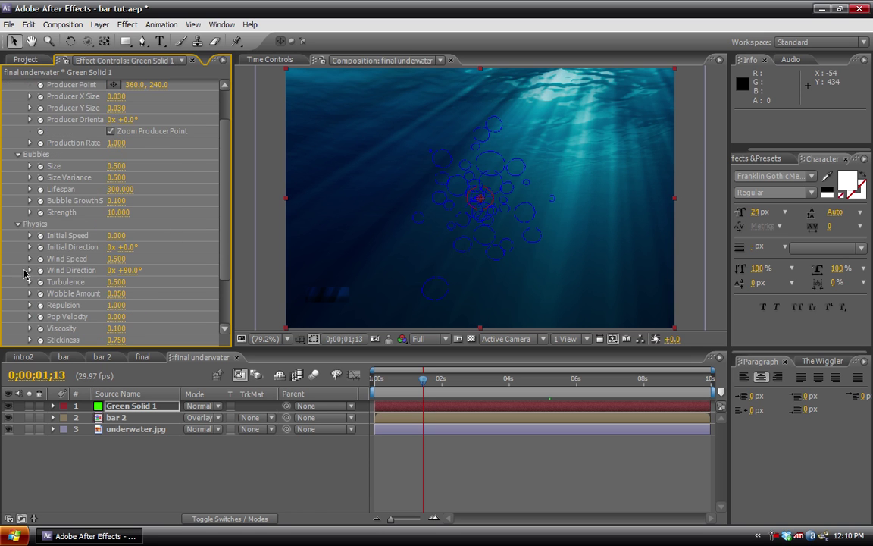
drag(230, 214, 223, 261)
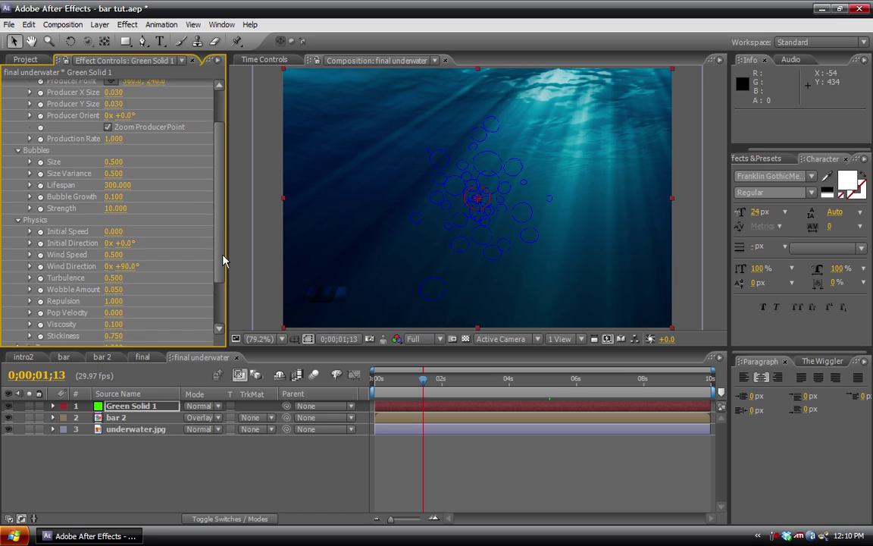
scroll(197, 259, down, 3)
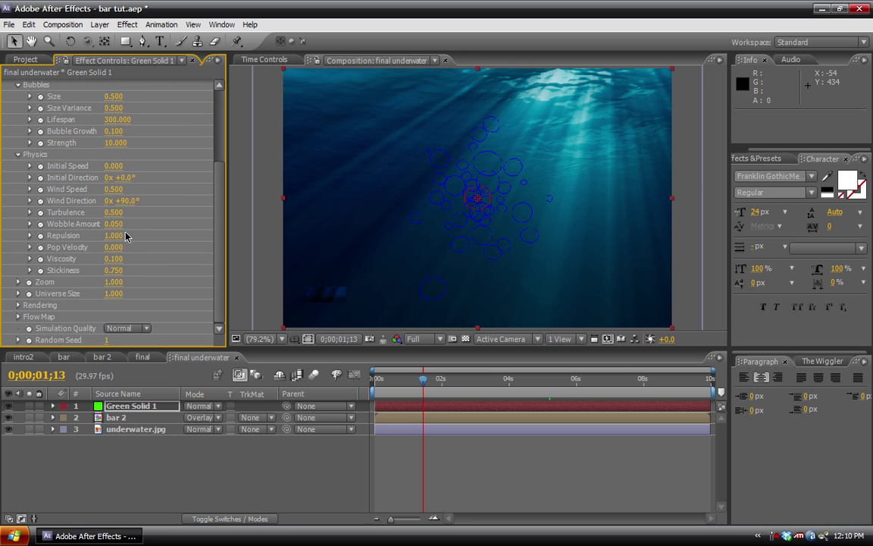
- Set Wind Direction 0, Wind Speed 0, Initial Speed 1.900 and Production Rate 0.900
click(133, 203)
text(0x 0)
key(Return)
click(113, 190)
text(0)
key(Return)
drag(113, 166, 129, 169)
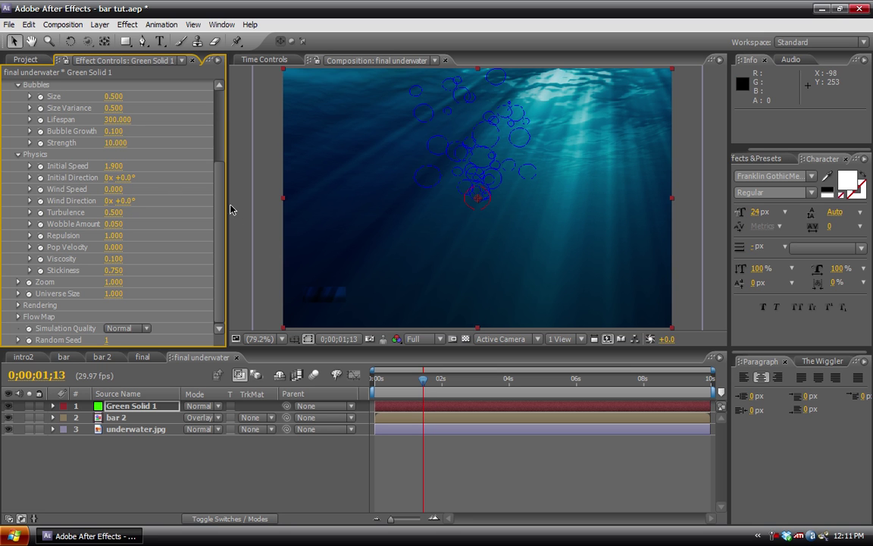
scroll(218, 175, up, 5)
drag(109, 182, 91, 183)
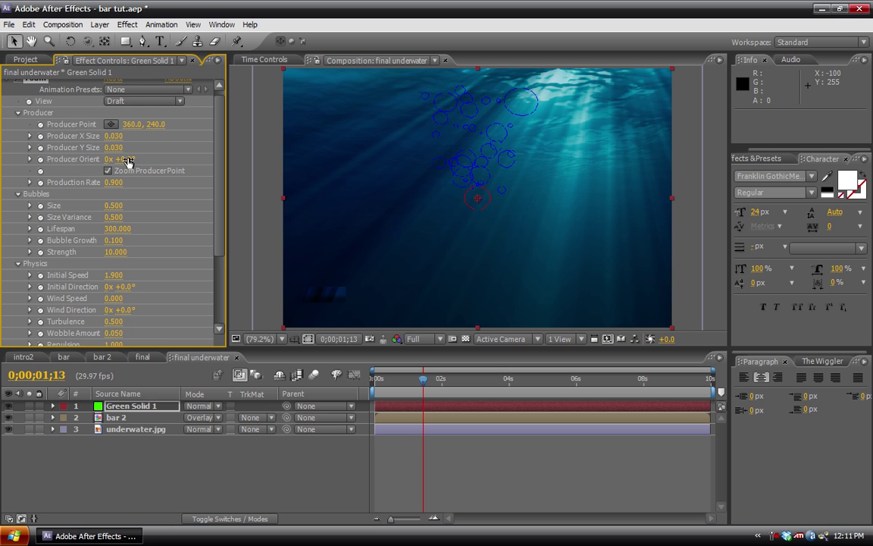
drag(124, 159, 181, 161)
- Reset Producer Orient and move Foam's Producer Point to 42, 415
key(ctrl+z)
drag(108, 125, 4, 137)
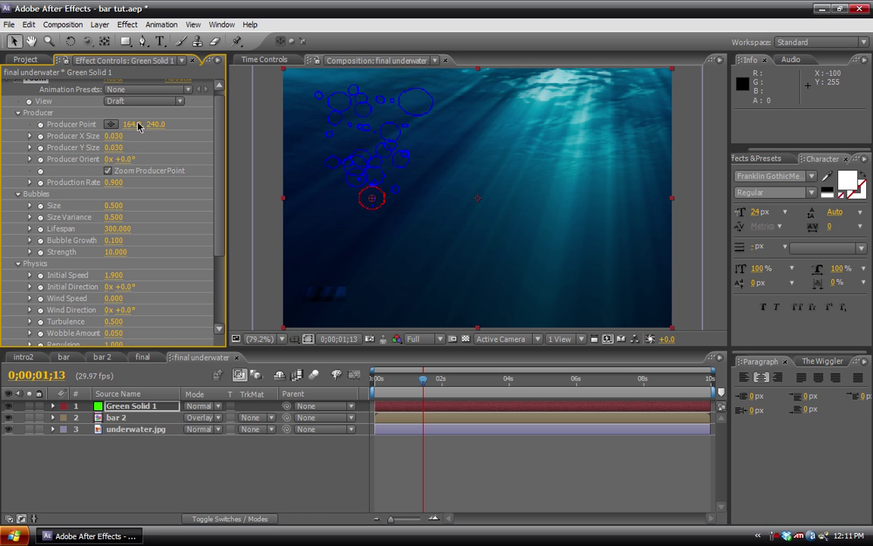
drag(134, 124, 56, 125)
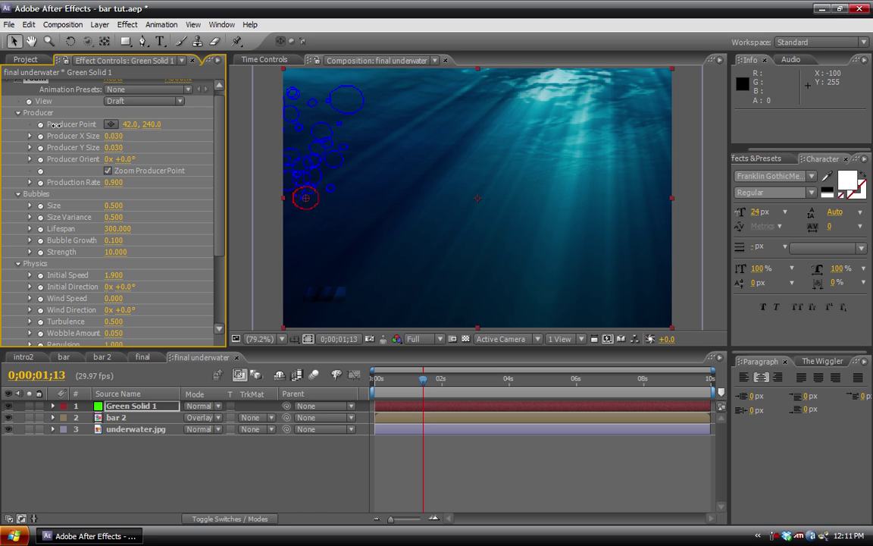
drag(163, 126, 272, 130)
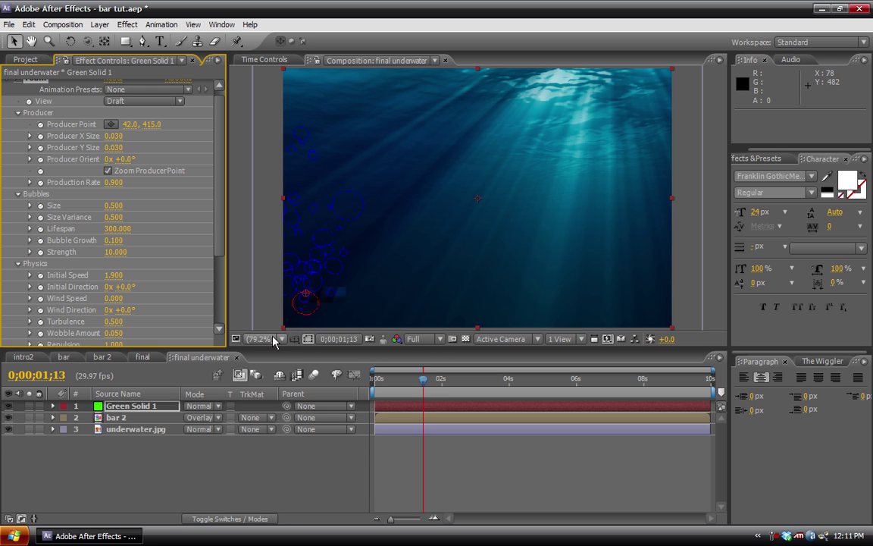
- View the comp at 100% panned to the lower-left, undoing an accidental producer move
key(period)
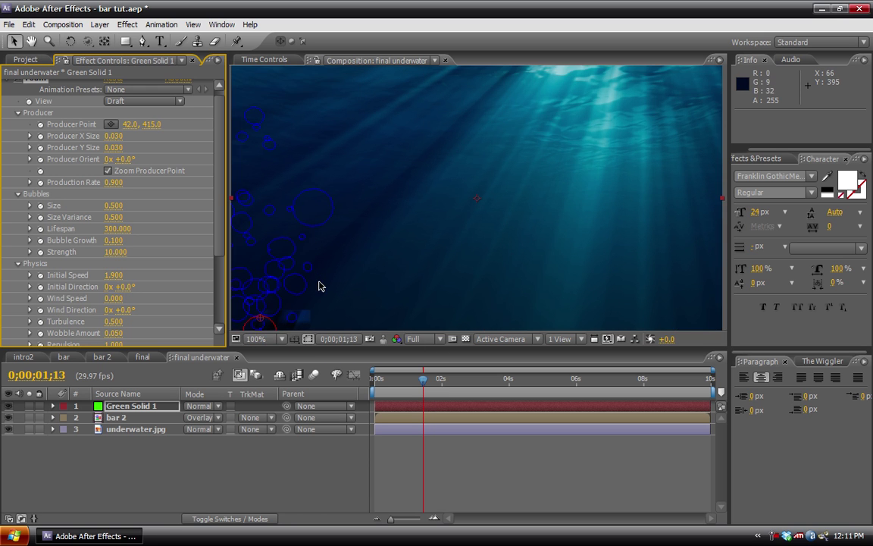
drag(323, 313, 583, 131)
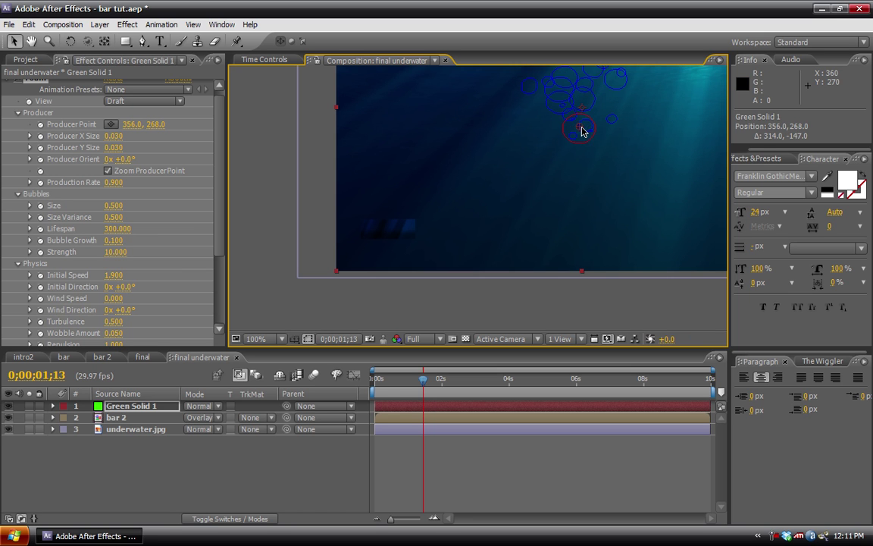
key(ctrl+z)
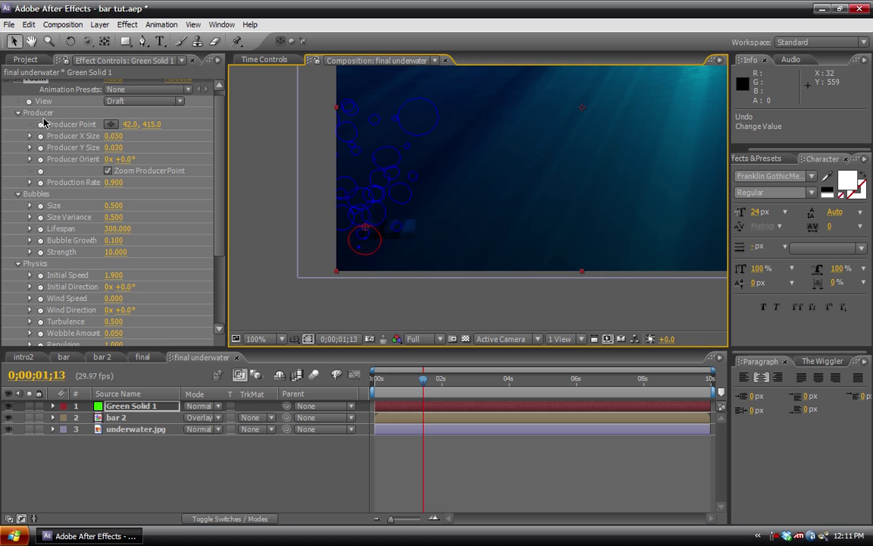
- Keyframe Producer Point at 42, 415 and move that keyframe to 0;00;00;00, aligned with bar 2's wipe
click(40, 124)
key(u)
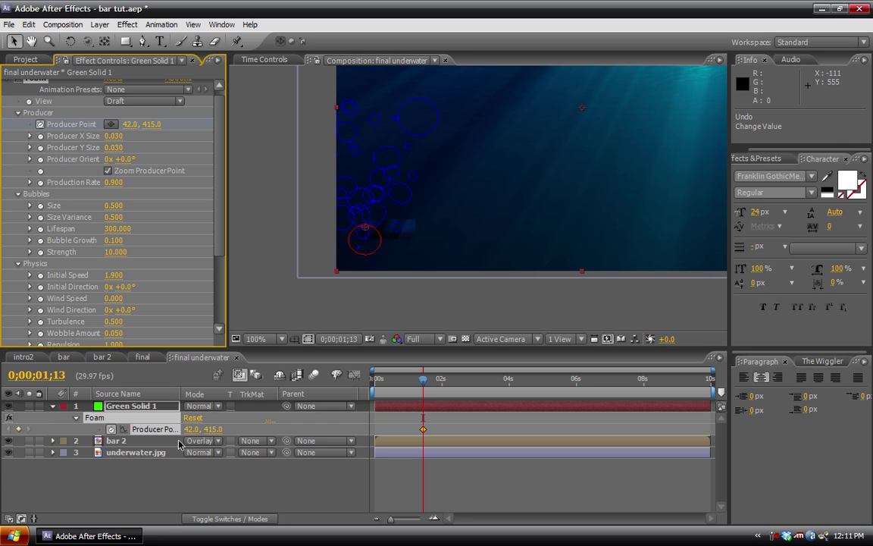
click(156, 455)
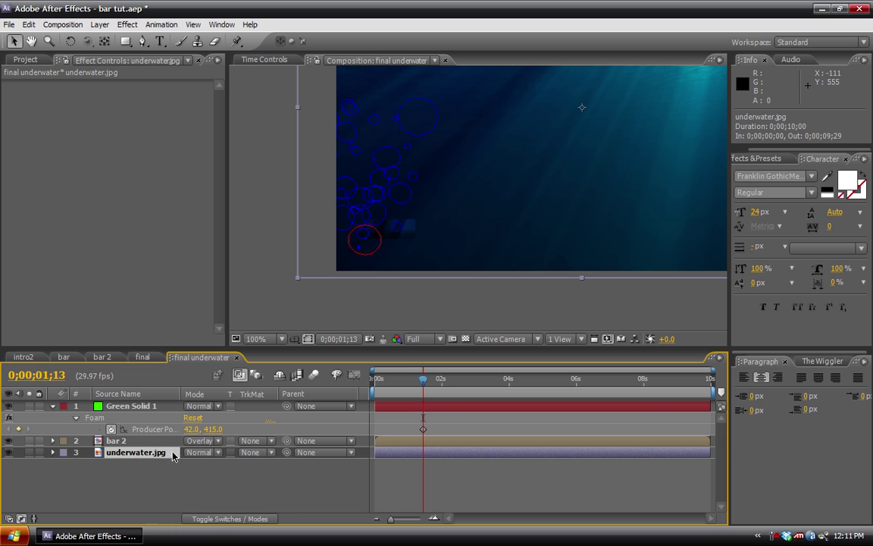
click(118, 441)
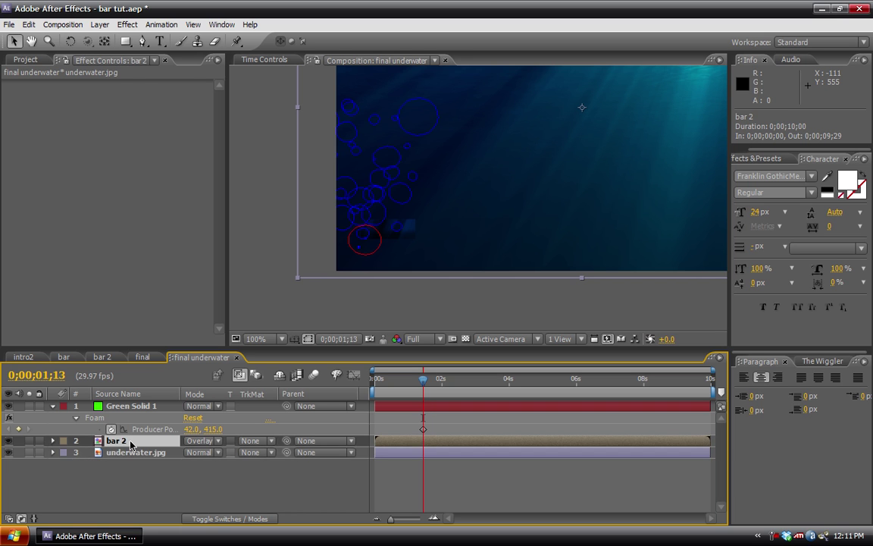
key(u)
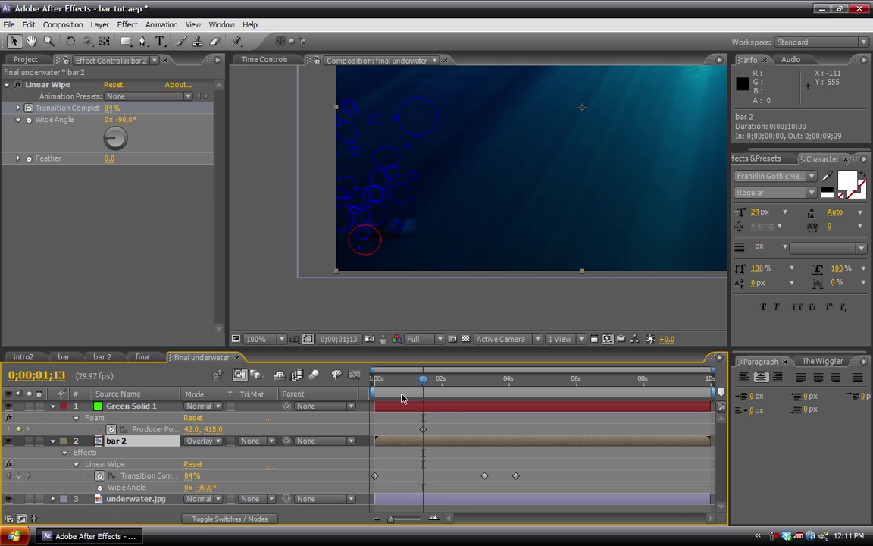
drag(422, 386, 369, 385)
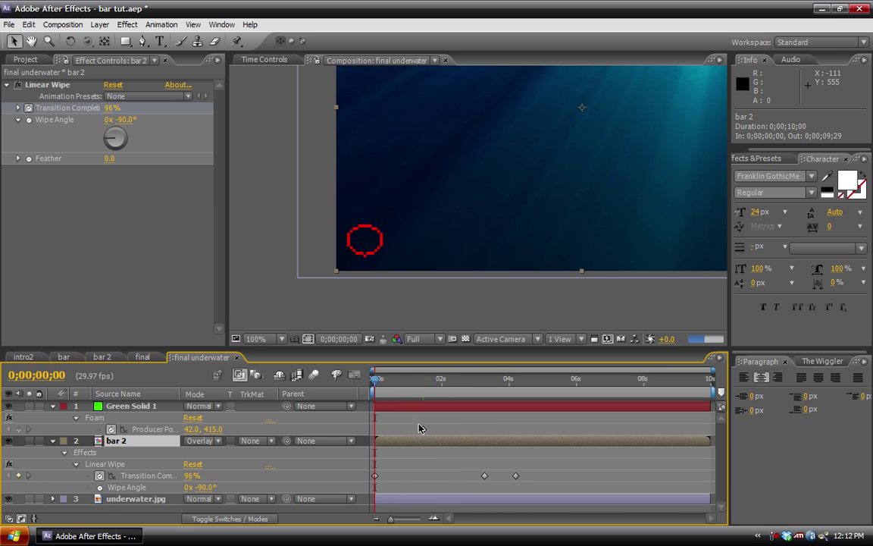
drag(423, 429, 375, 429)
right_click(378, 437)
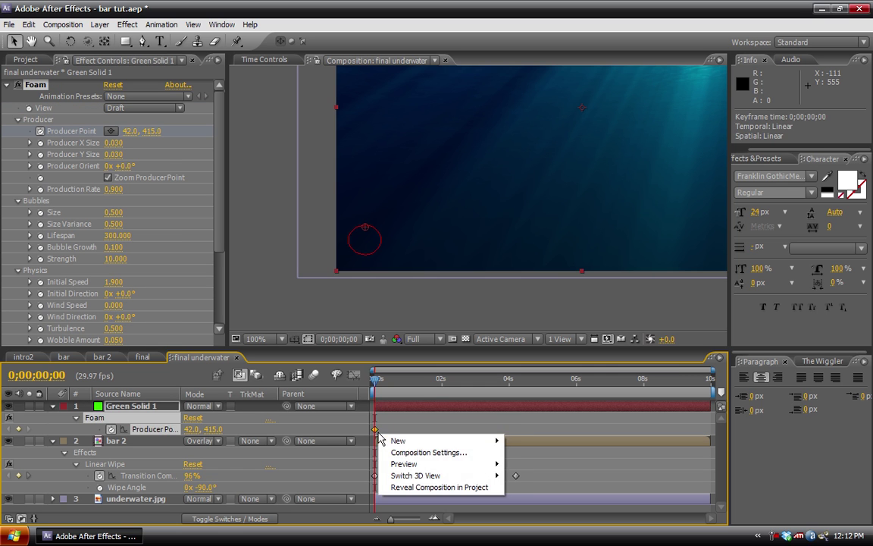
click(395, 423)
- Keyframe Producer Point at 233, 415 at 3;08 and at 680, 415 at 4;06
click(379, 384)
drag(385, 386, 484, 391)
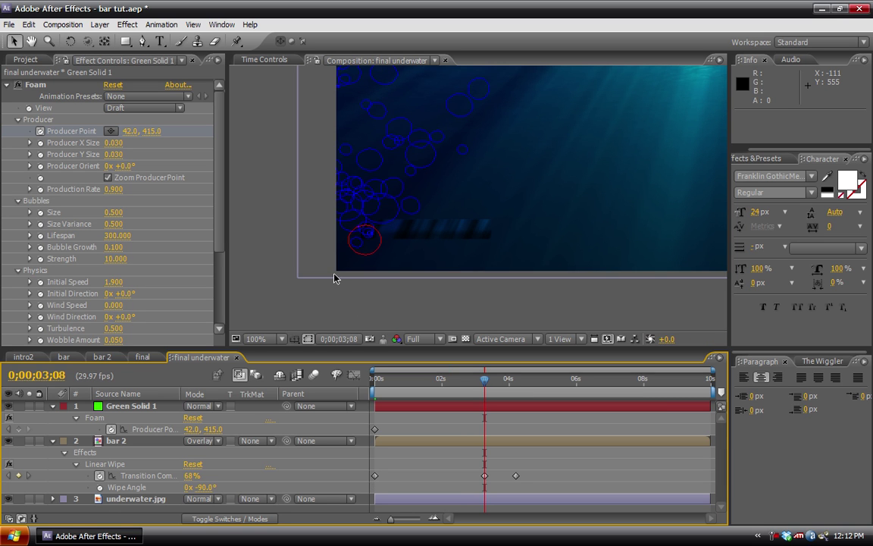
click(62, 101)
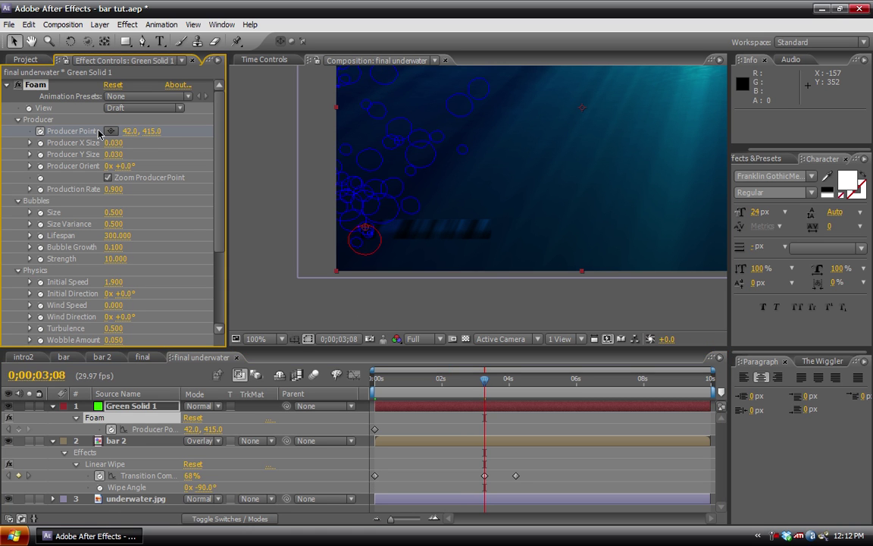
drag(132, 134, 269, 133)
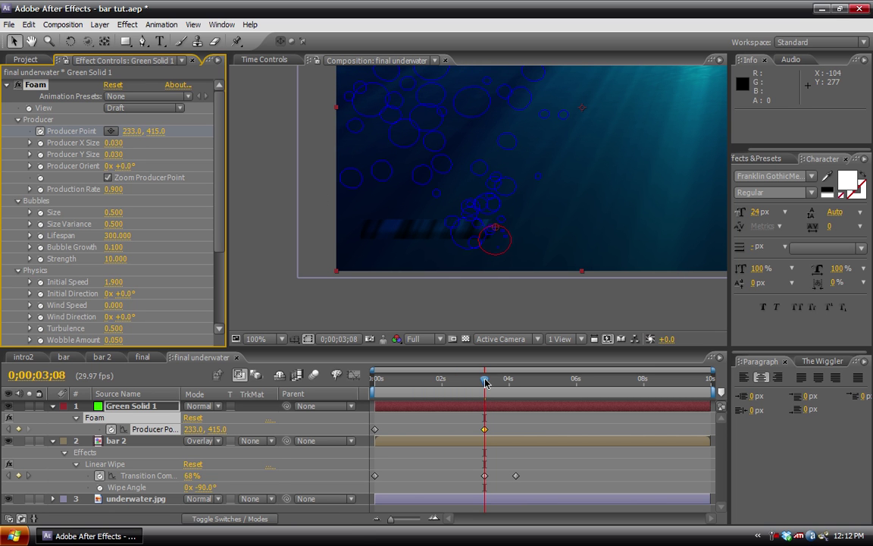
drag(486, 383, 516, 382)
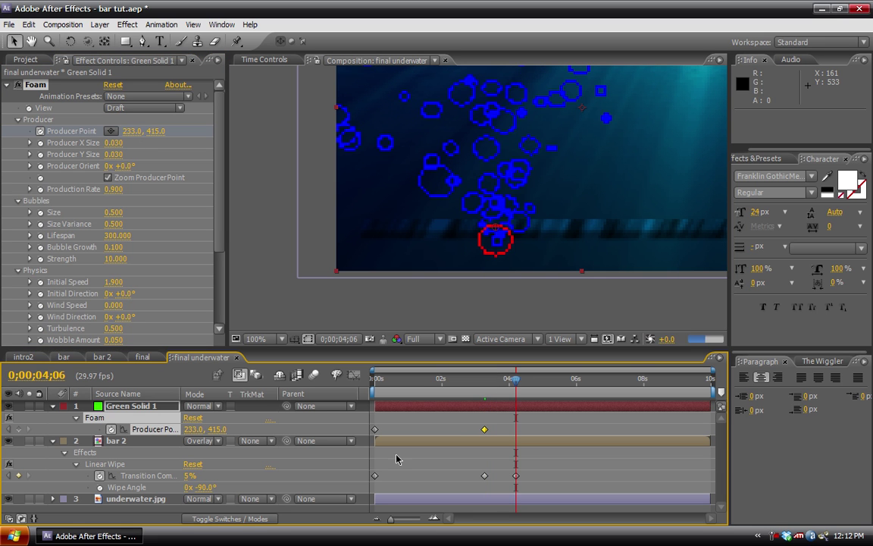
drag(455, 156, 348, 156)
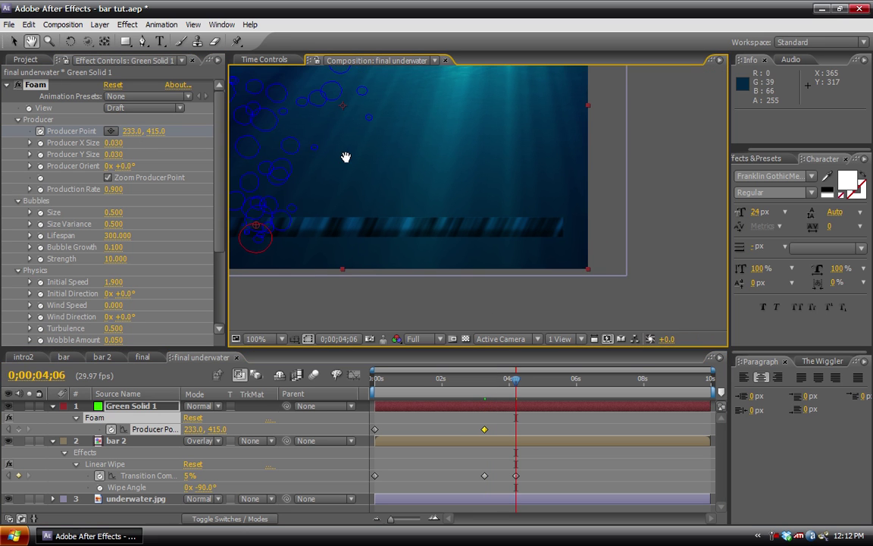
mouse_move(141, 130)
mouse_down()
mouse_move(127, 130)
mouse_move(470, 130)
mouse_move(440, 137)
mouse_up()
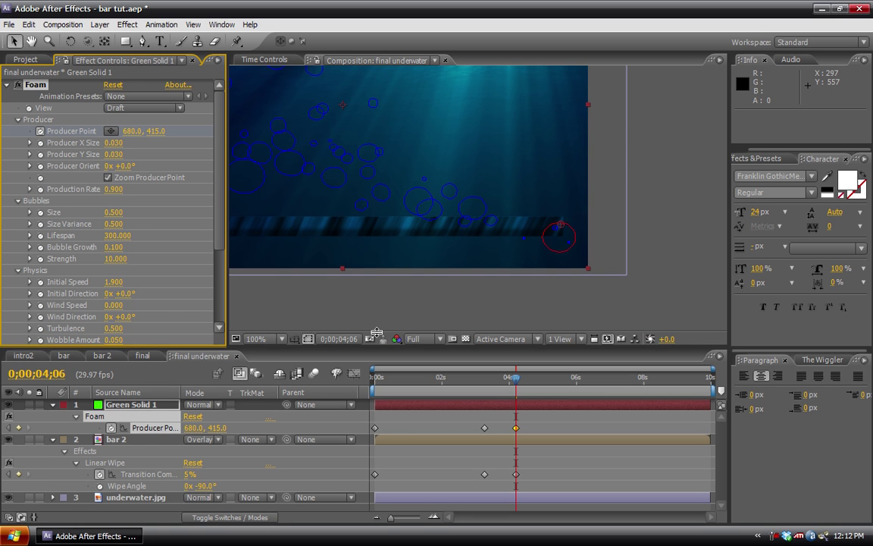
drag(376, 349, 376, 300)
- Give Production Rate the expression effect("Foam")("Producer Point").speed*.0008 and scrub back to preview
click(115, 361)
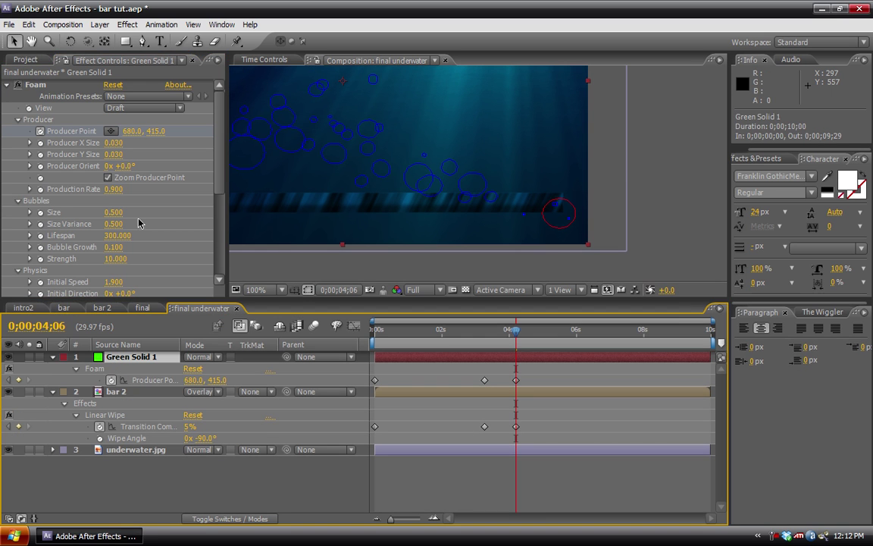
click(75, 369)
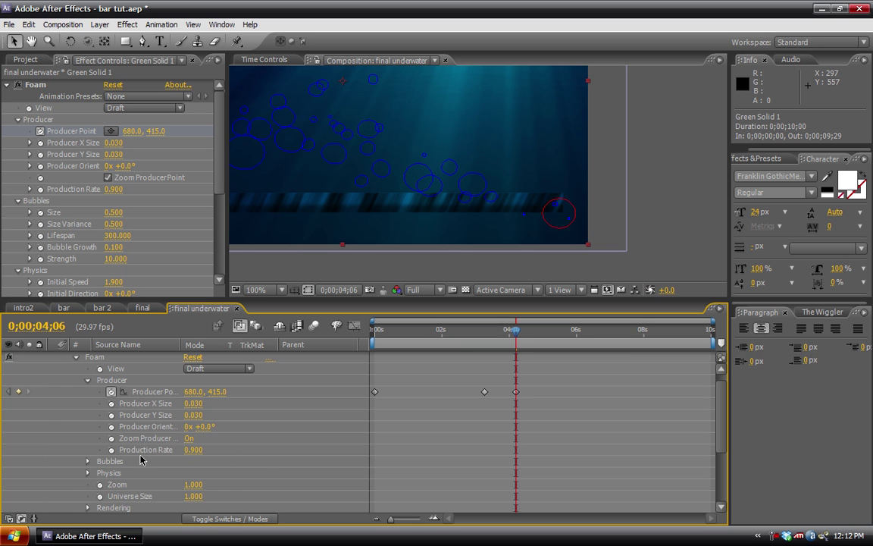
alt+click(111, 450)
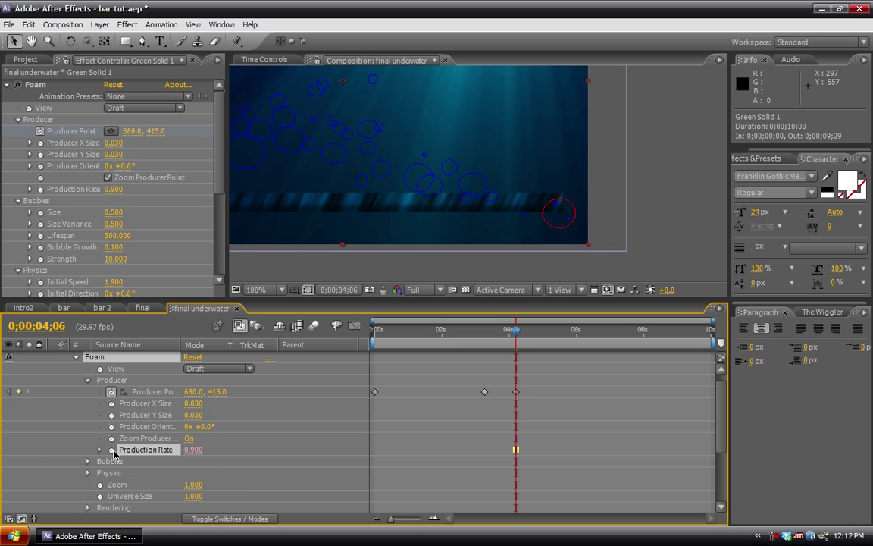
drag(224, 462, 140, 392)
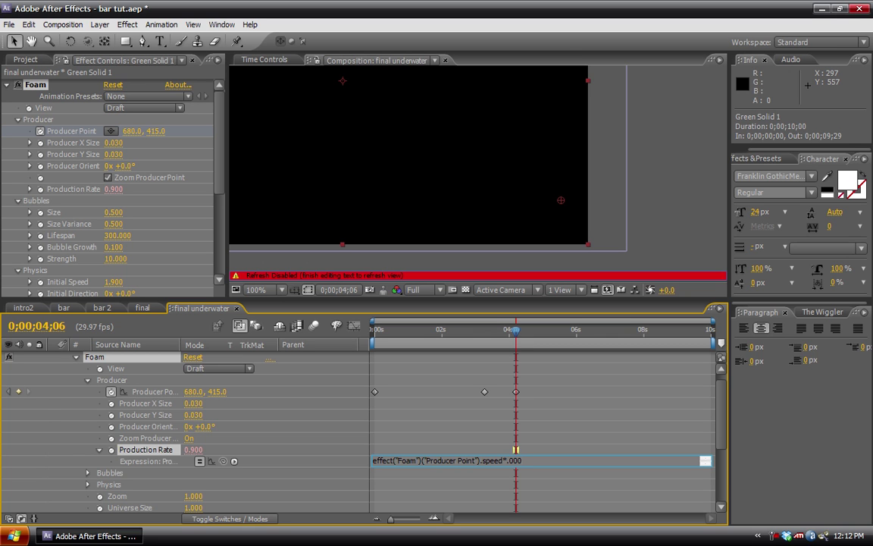
click(335, 415)
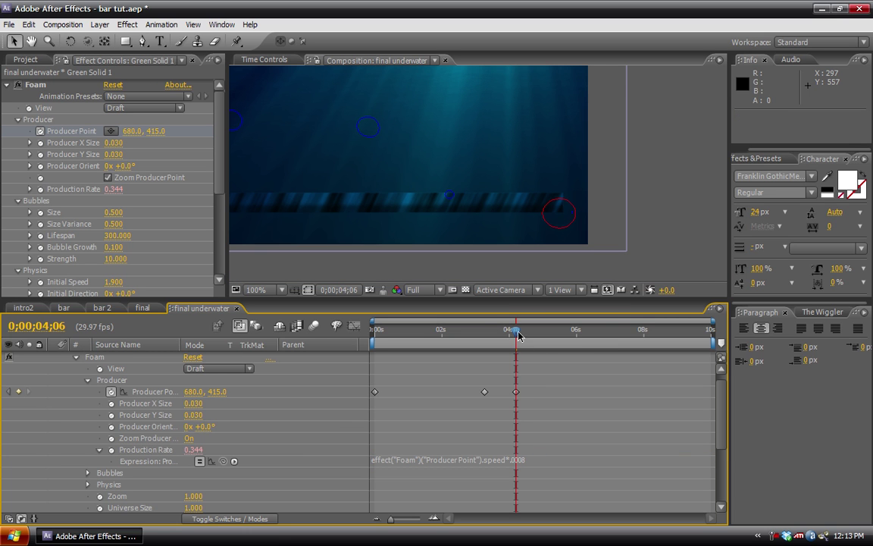
drag(518, 335, 465, 335)
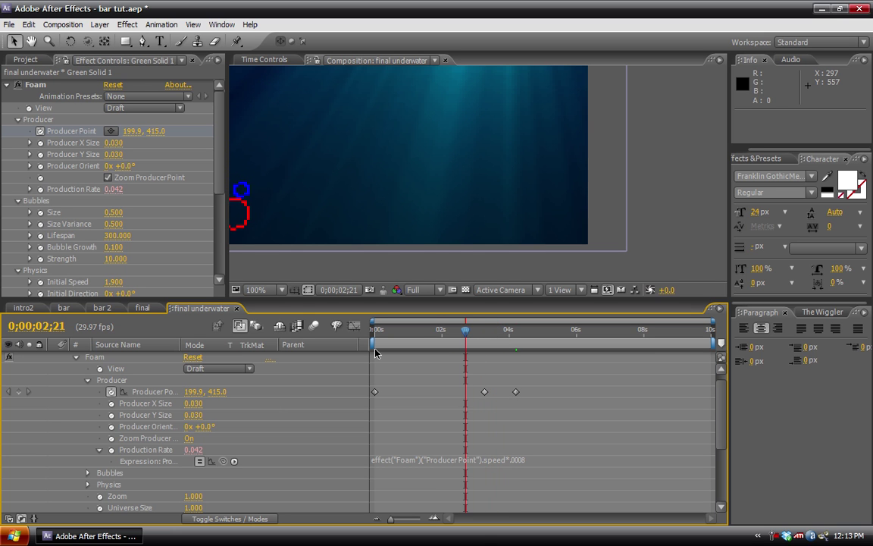
- Fit the viewer, change the Production Rate expression multiplier to .002, and scrub to preview
click(258, 290)
click(263, 304)
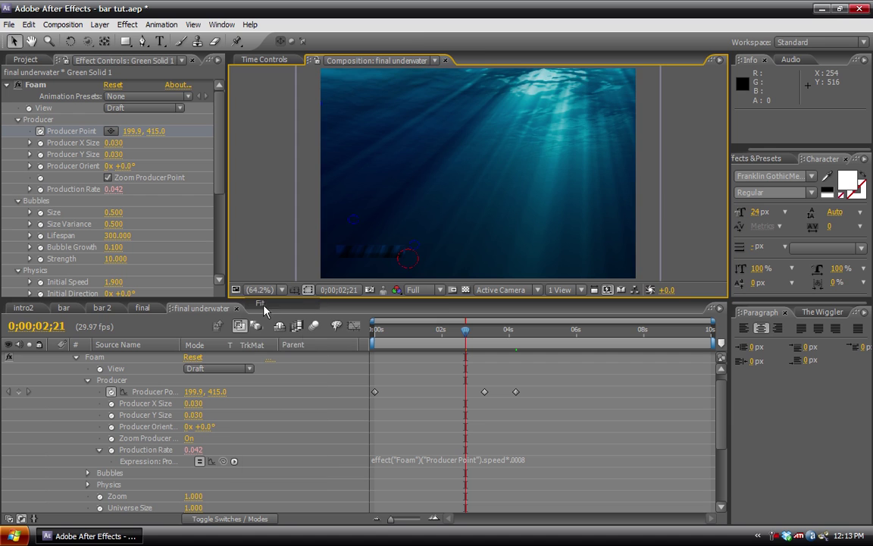
drag(471, 333, 508, 337)
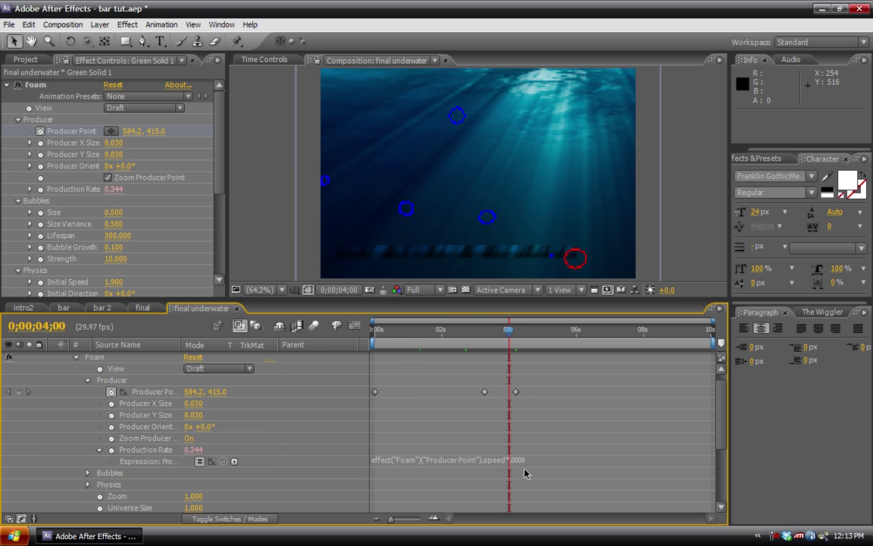
click(519, 459)
click(526, 460)
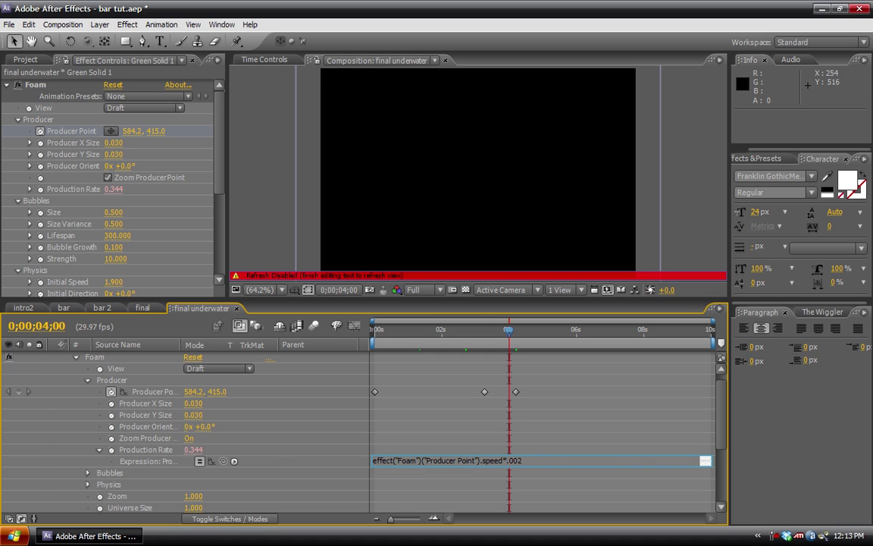
click(336, 429)
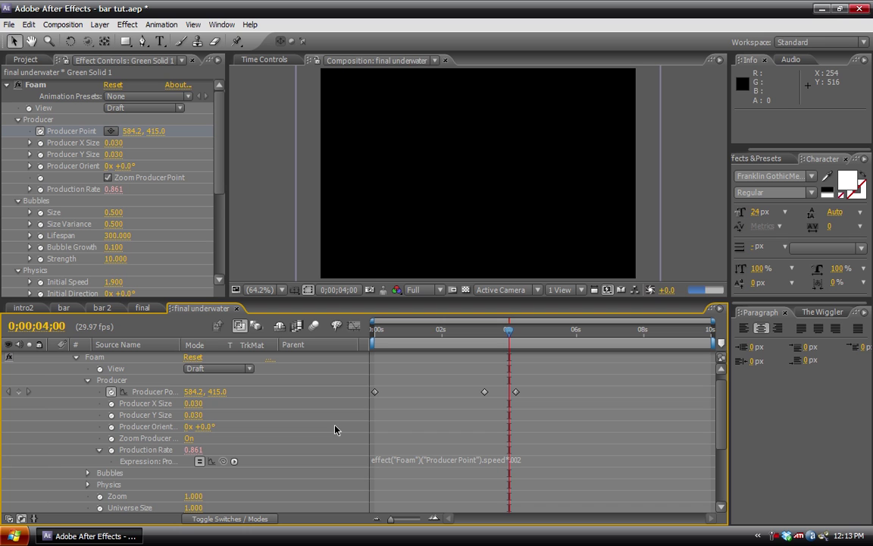
drag(508, 339, 597, 352)
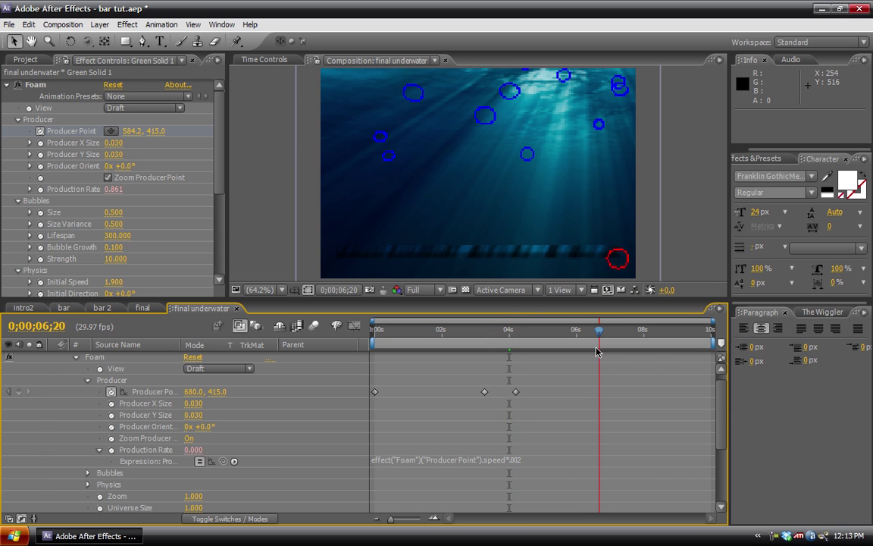
- Show fully rendered Foam bubbles and open Foam's Rendering settings, collapsing the other groups
click(87, 380)
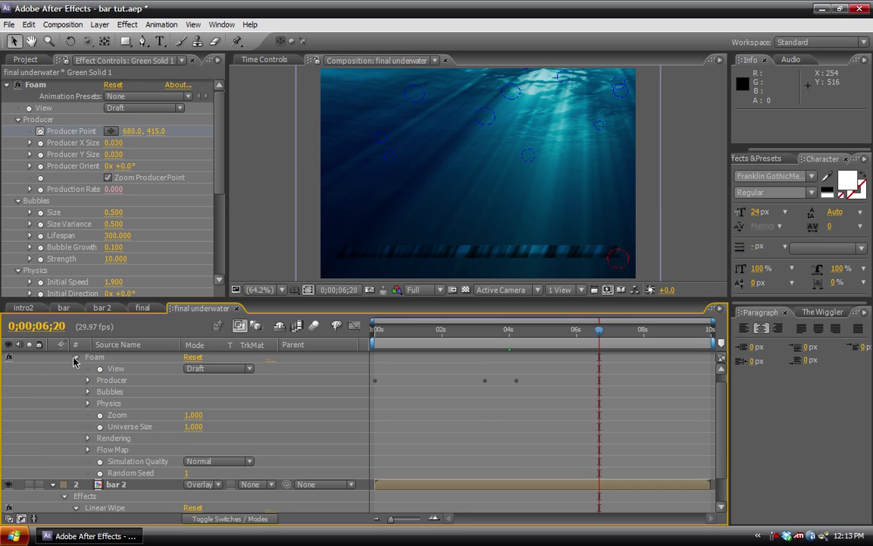
click(75, 357)
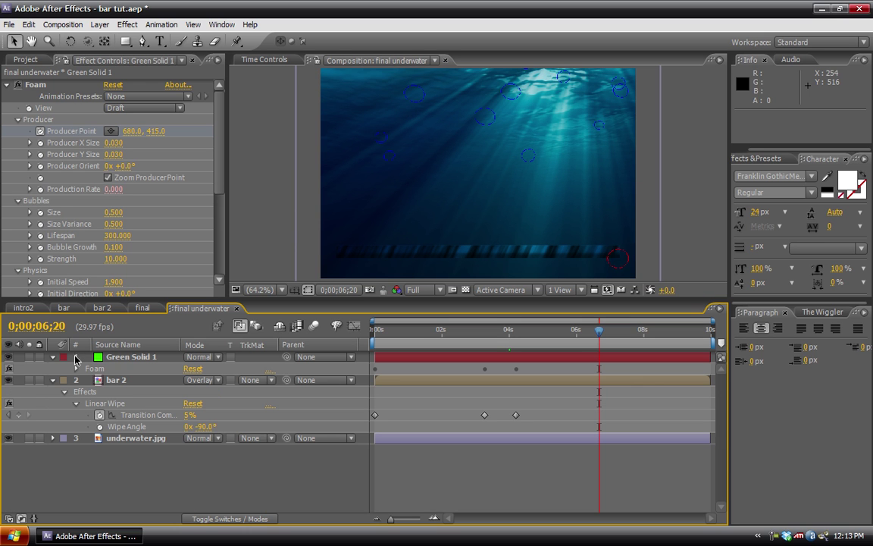
click(127, 109)
click(129, 133)
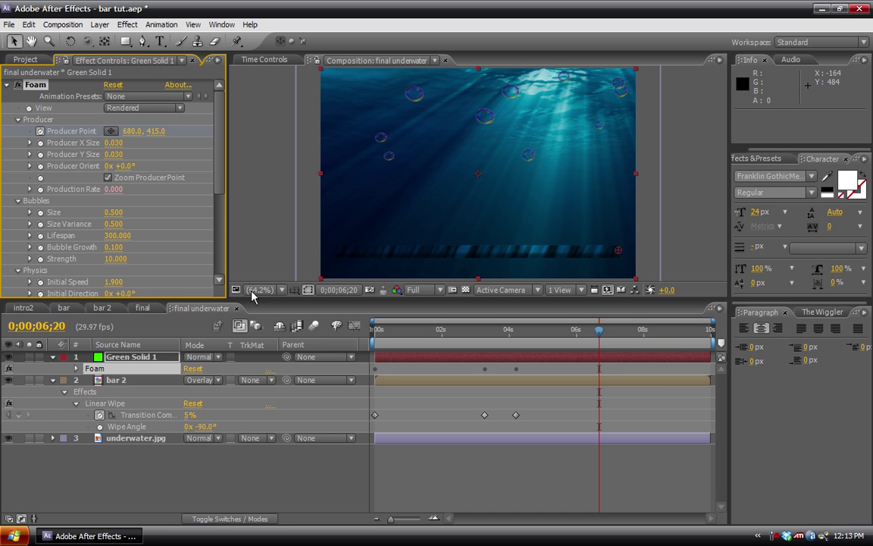
drag(248, 297, 249, 384)
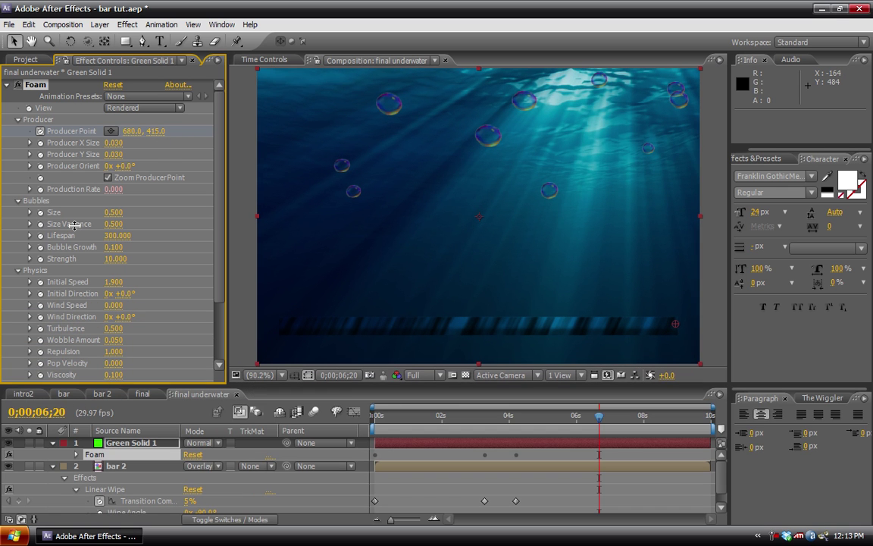
click(17, 119)
click(17, 131)
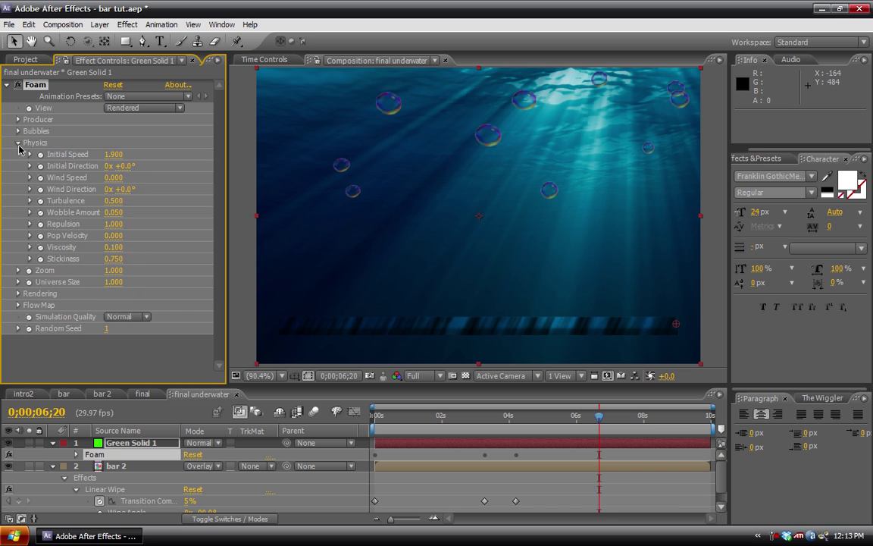
click(18, 142)
click(17, 177)
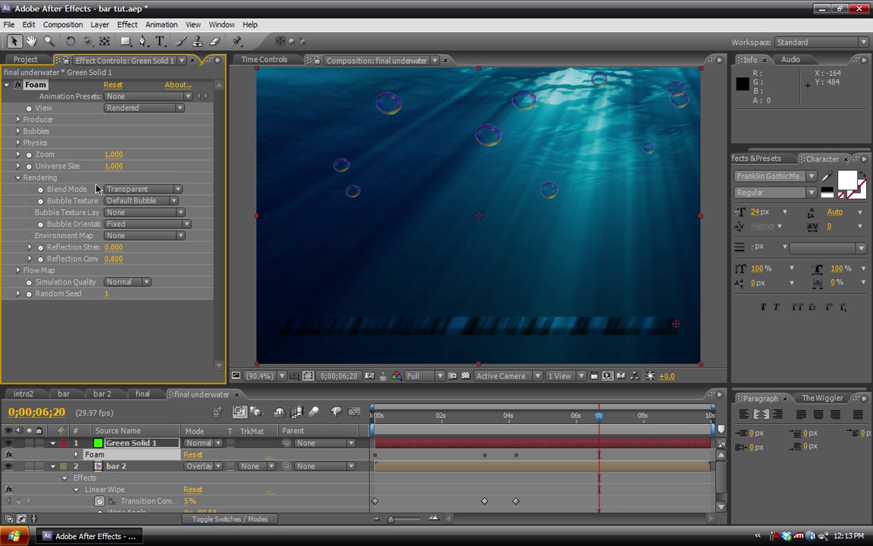
- Keep Transparent bubble blending and try the Grape Soda and Bubble Wrap textures
click(141, 192)
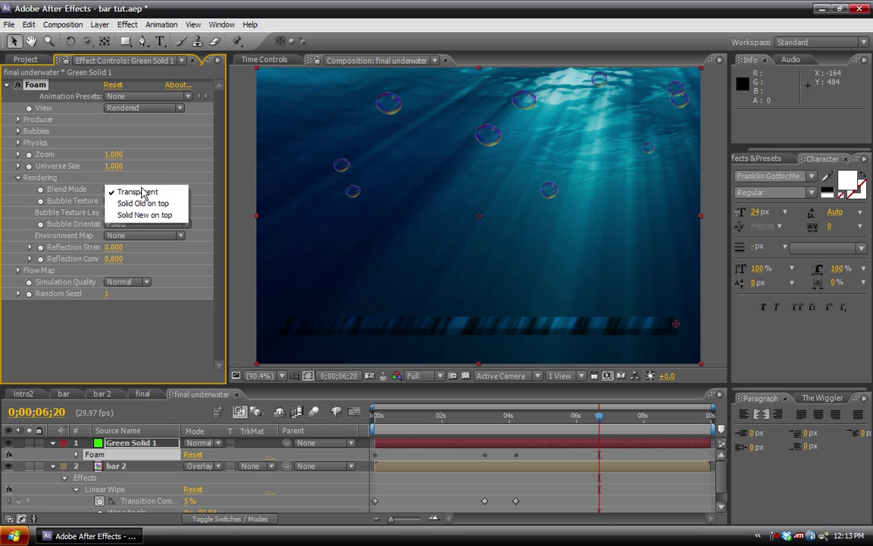
click(141, 190)
click(144, 191)
click(146, 193)
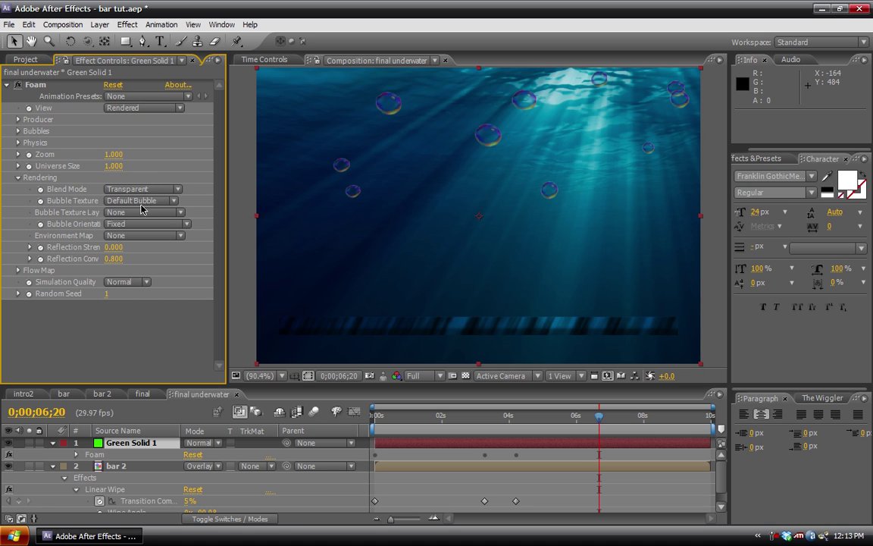
click(152, 201)
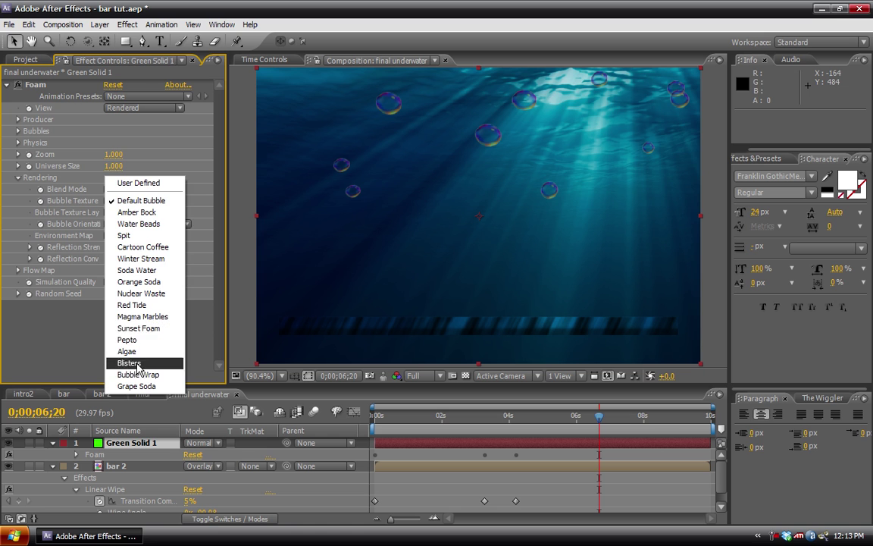
click(138, 386)
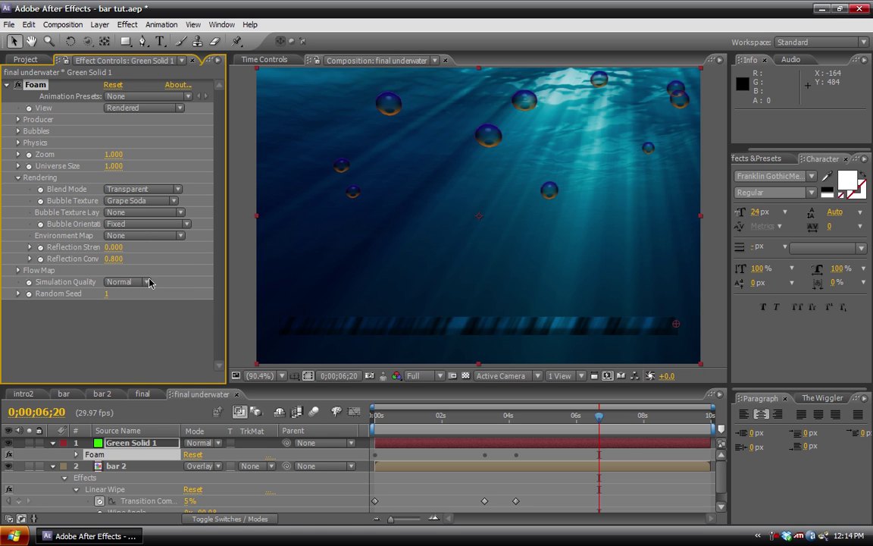
click(136, 201)
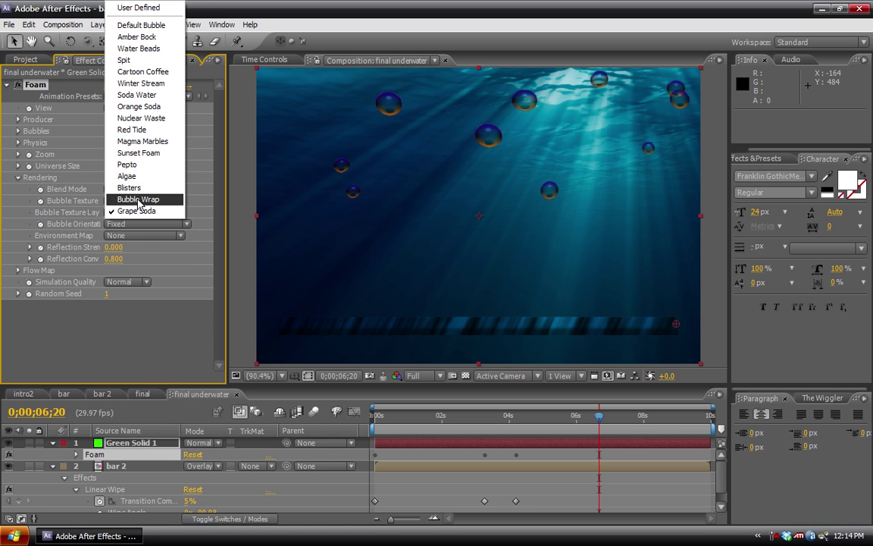
click(141, 190)
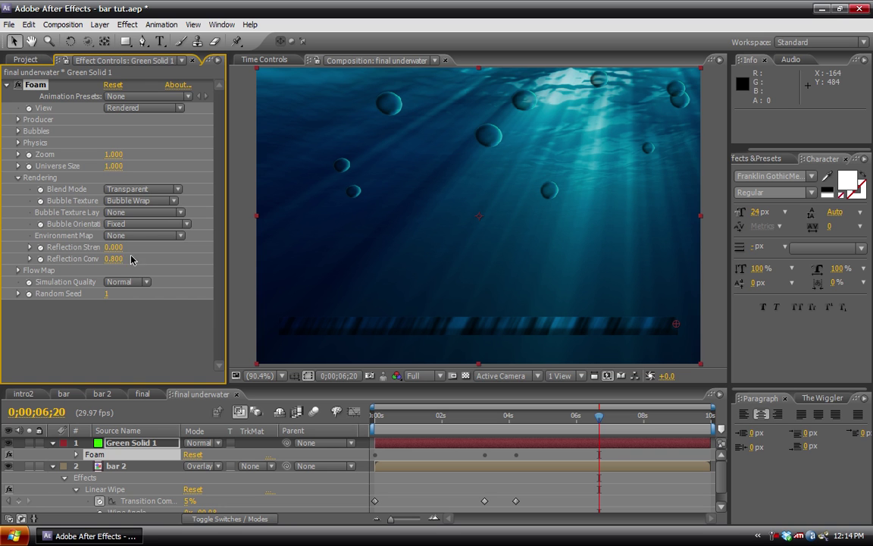
- Try Screen mode and lower opacity on Green Solid 1, then return it to Normal
click(129, 442)
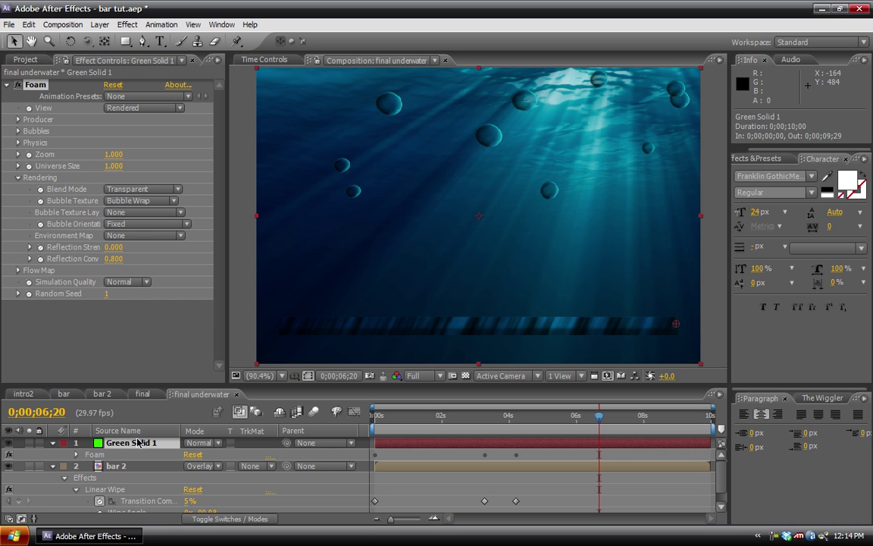
click(198, 443)
click(201, 278)
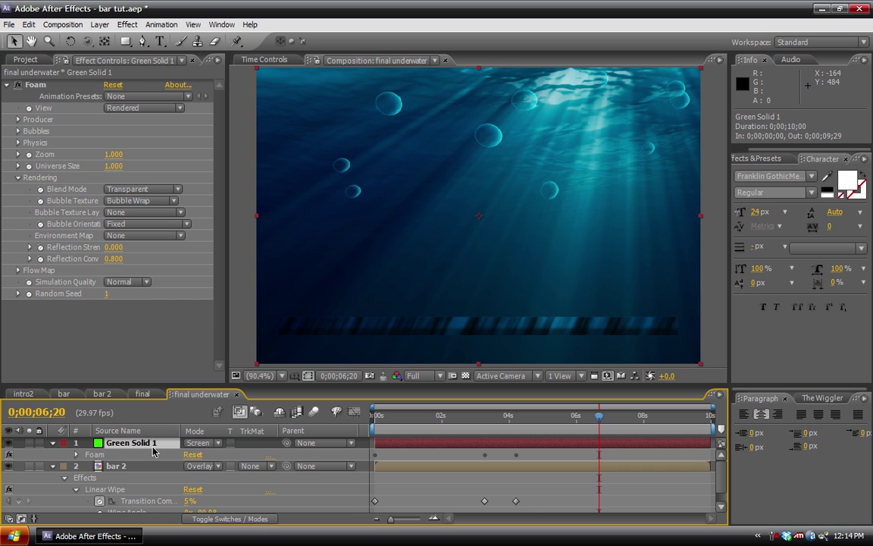
key(t)
drag(190, 455, 173, 460)
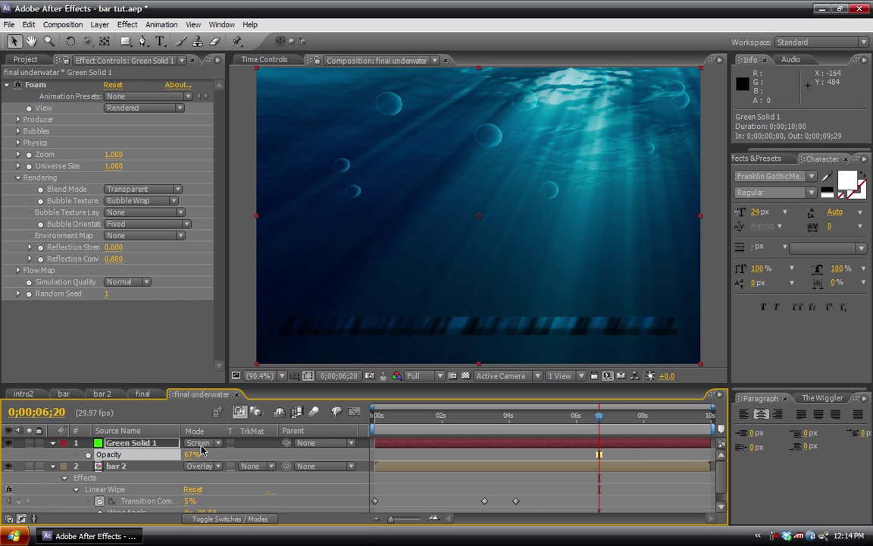
click(196, 447)
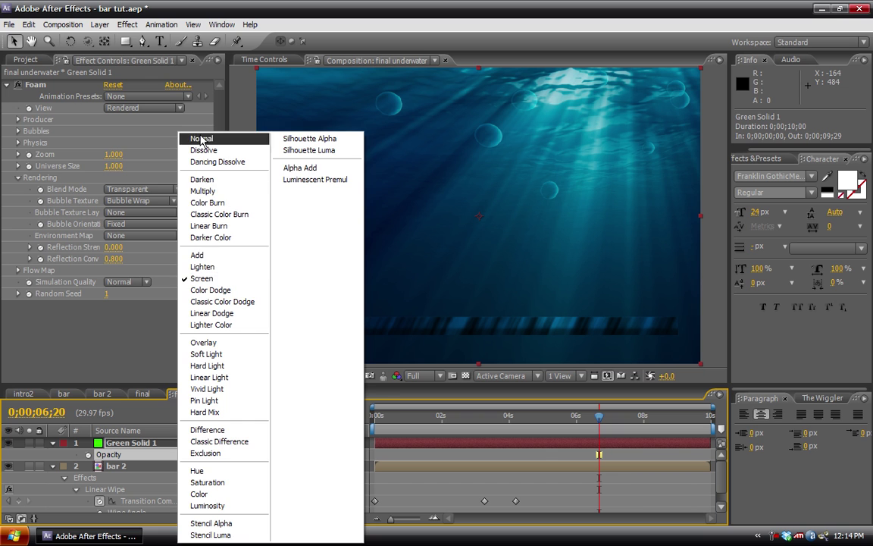
click(200, 140)
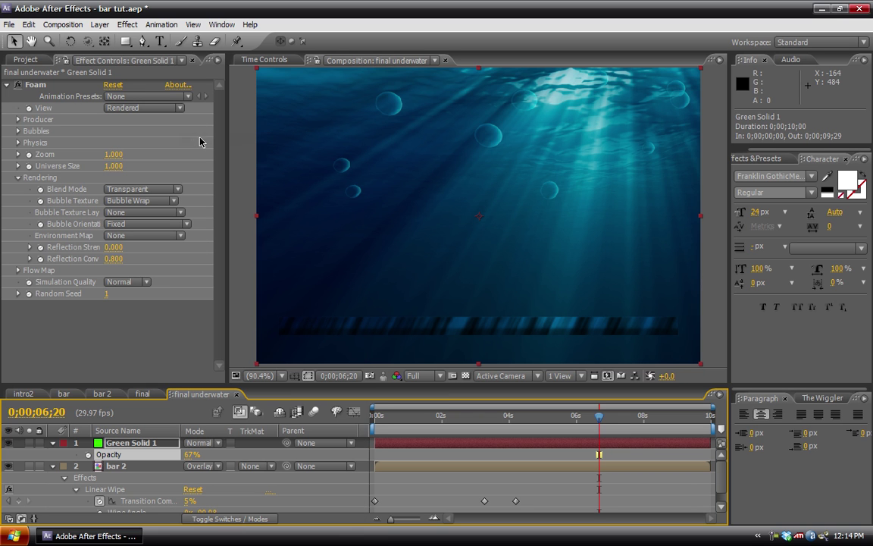
- Try the Blisters, Algae, Pepto, Amber Bock and Water Beads bubble textures
click(132, 200)
click(136, 189)
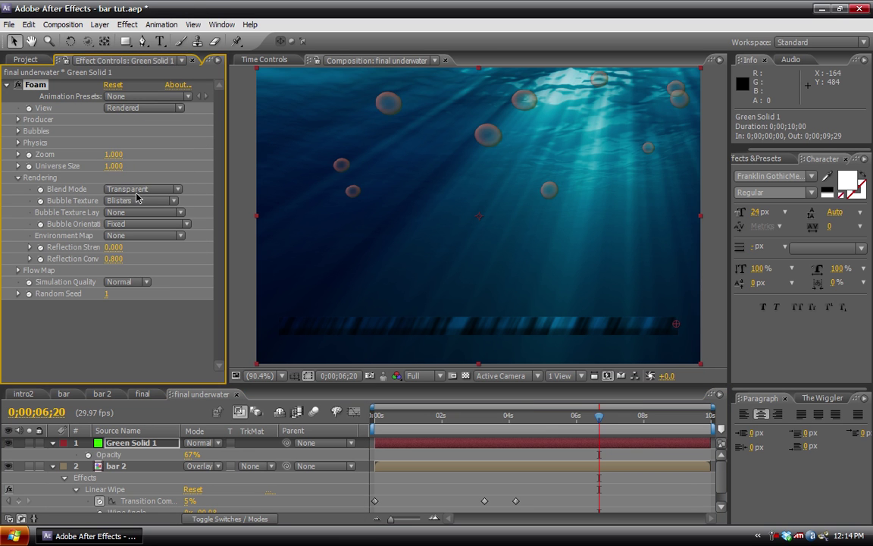
click(136, 199)
click(133, 191)
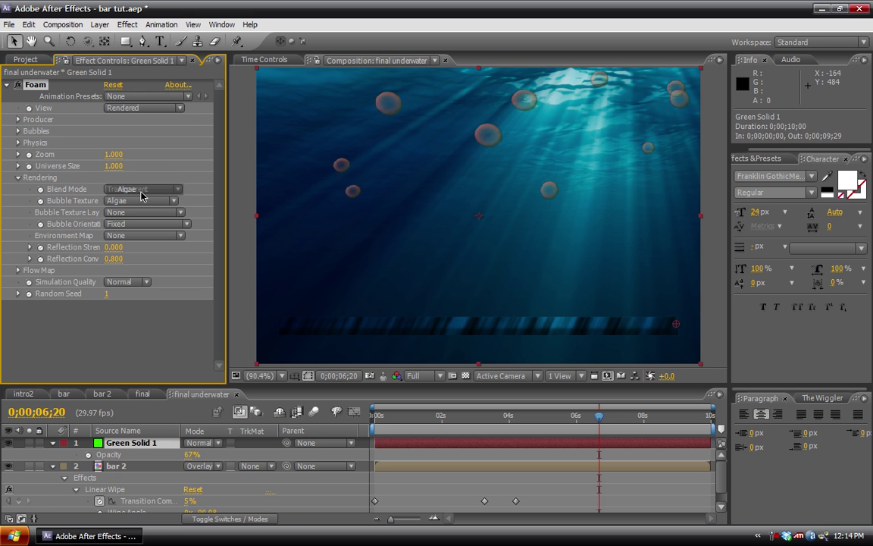
click(134, 198)
click(133, 190)
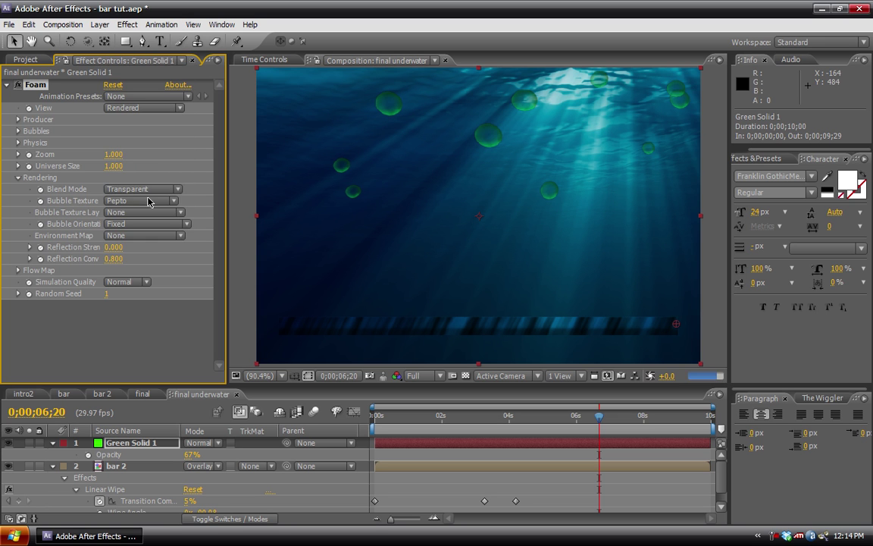
click(137, 198)
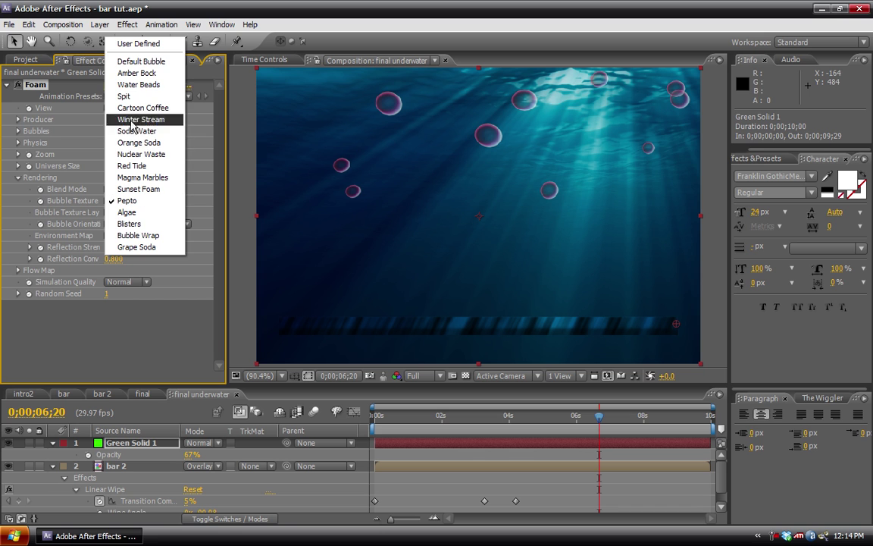
click(135, 80)
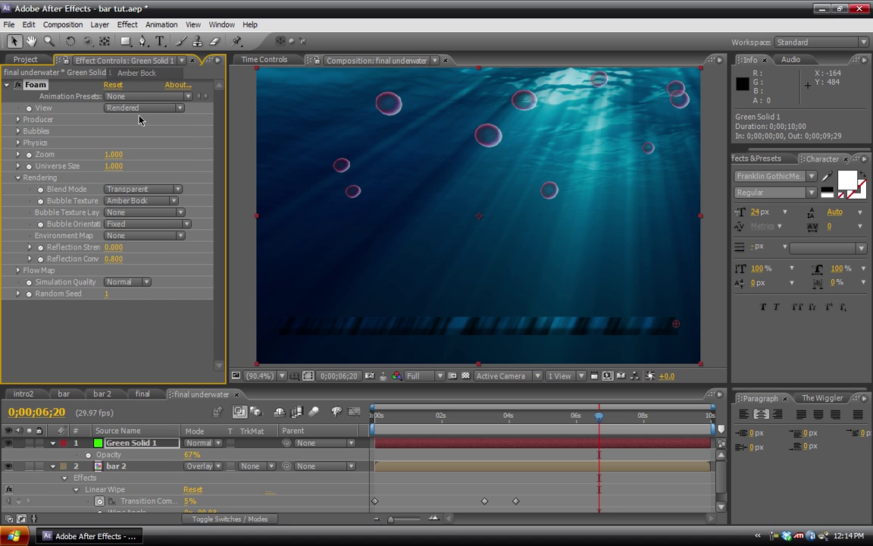
click(131, 201)
click(133, 212)
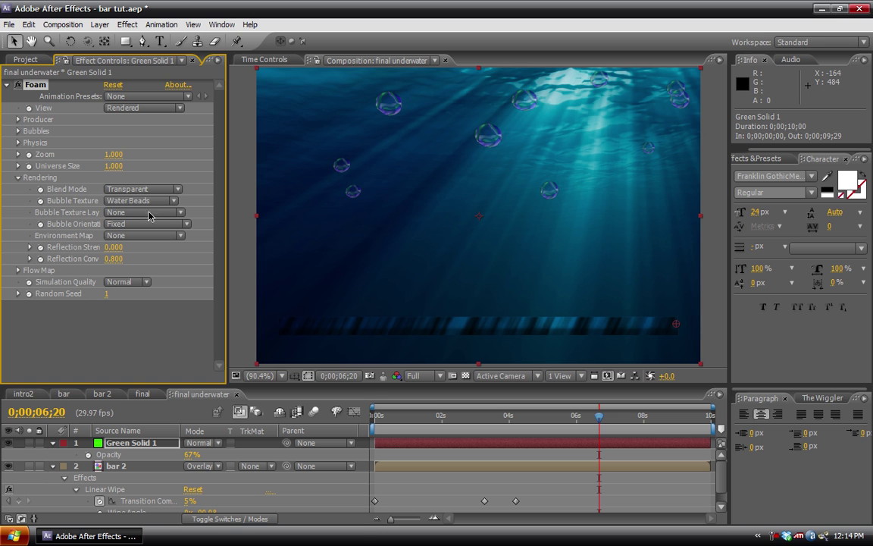
- Set Green Solid 1 to Screen blending and the bubble texture to Spit
click(200, 443)
click(189, 253)
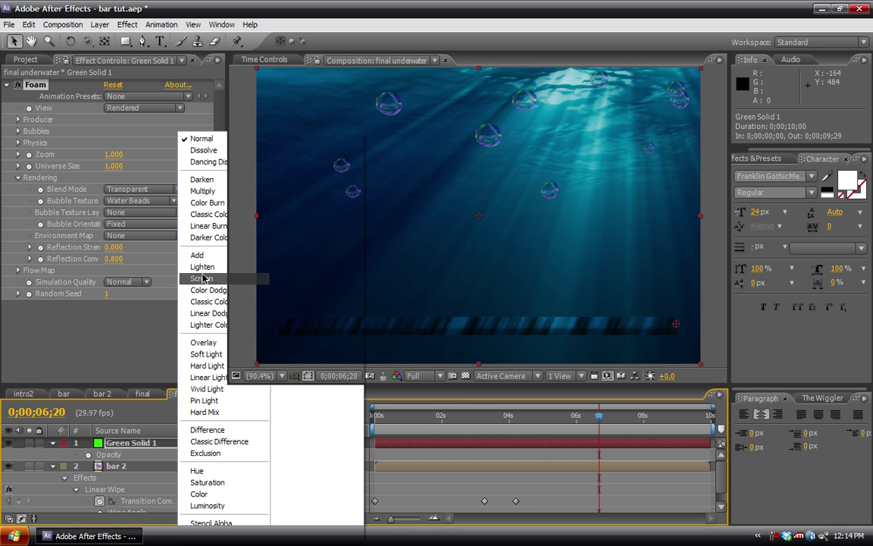
click(136, 200)
click(141, 210)
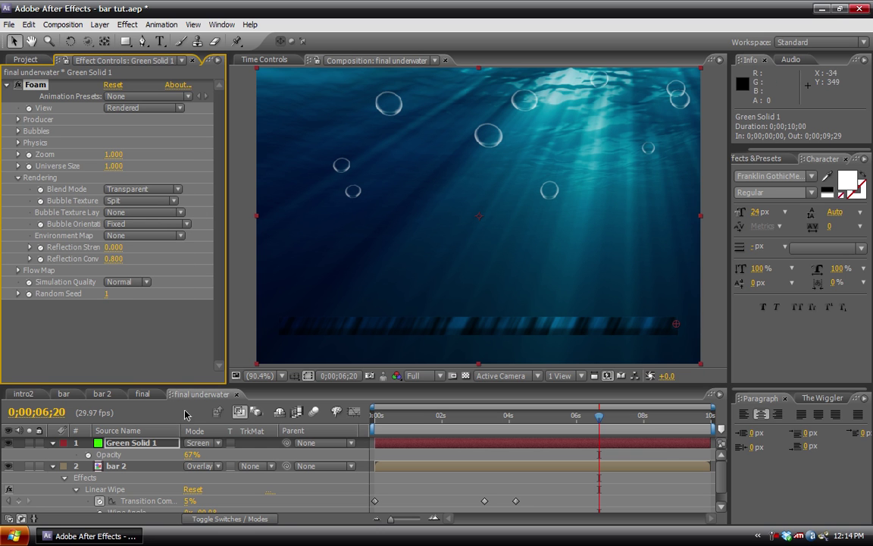
- Restore Green Solid 1 to 100% opacity and switch it to Overlay blending
drag(188, 453, 216, 452)
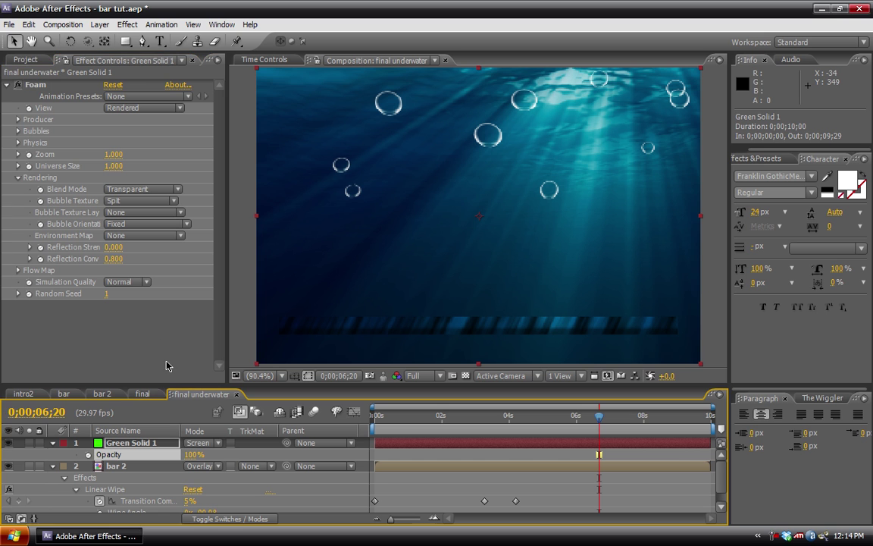
click(168, 337)
click(219, 443)
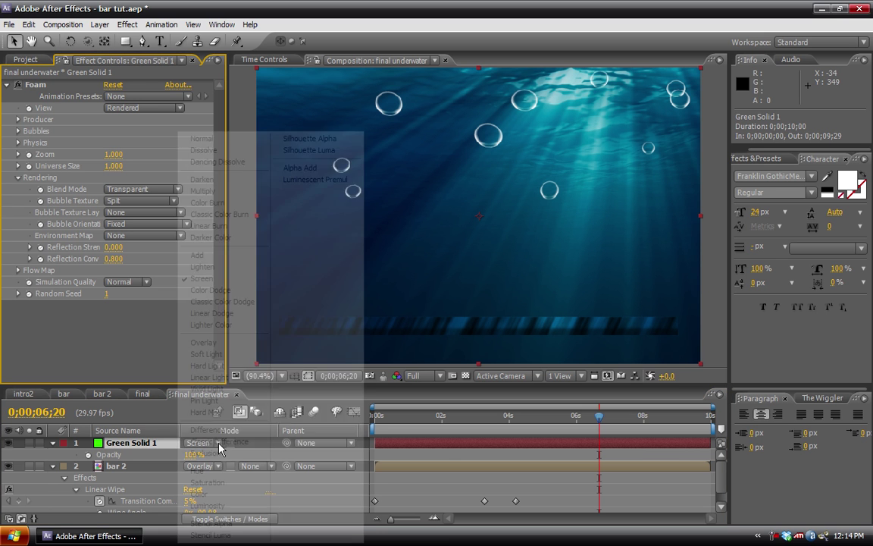
click(218, 341)
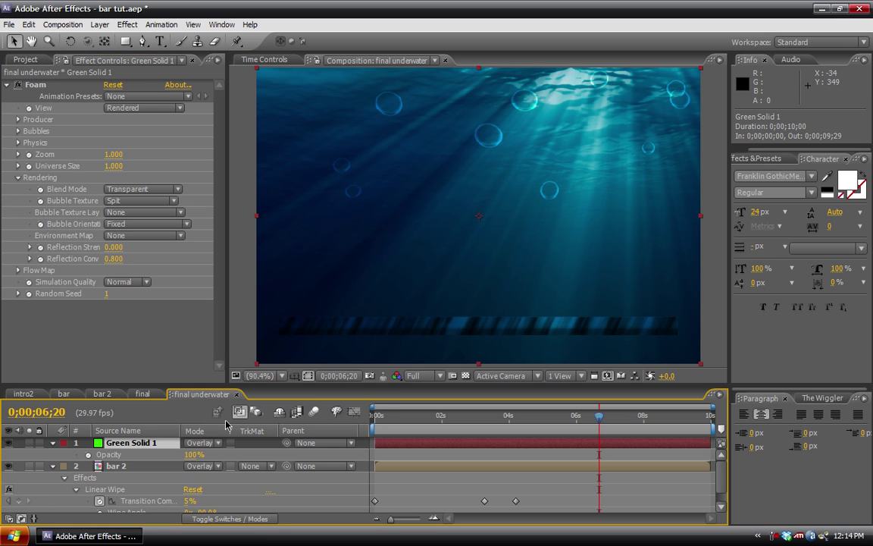
click(53, 443)
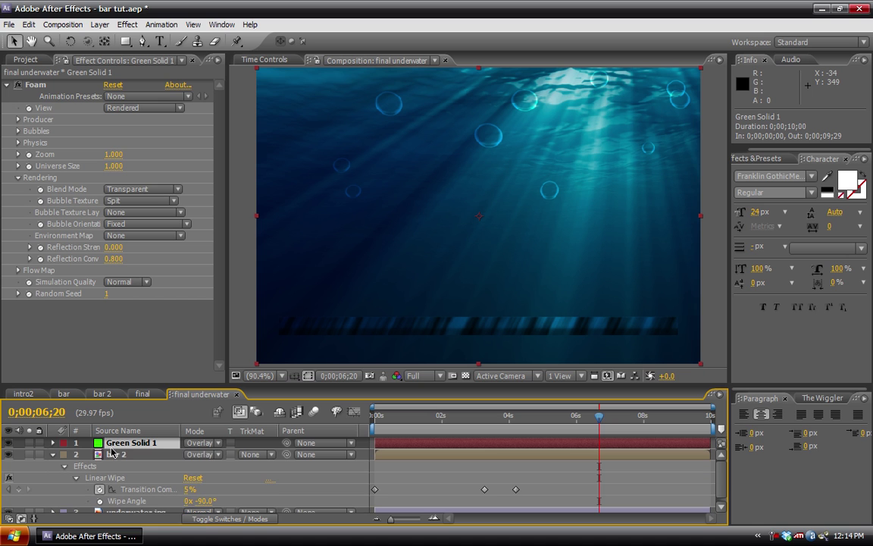
click(53, 455)
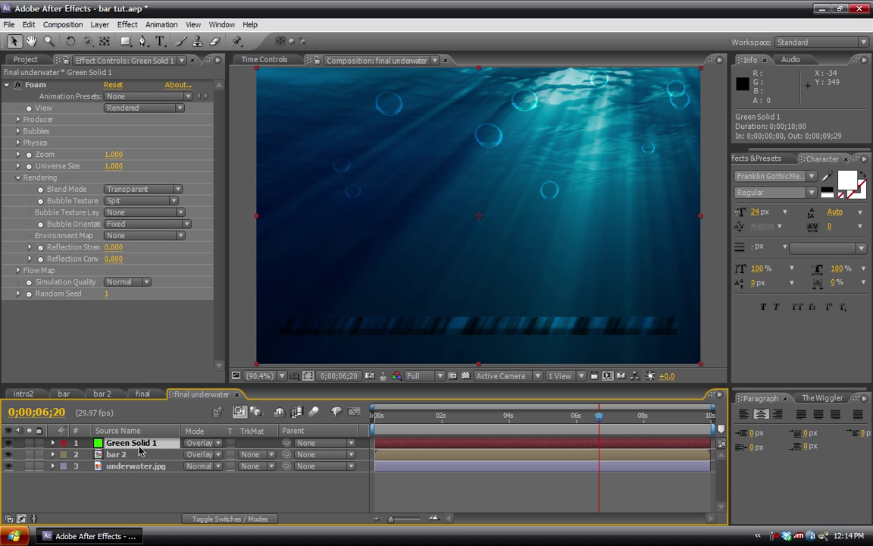
- Duplicate Green Solid 1 and lower the top copy's opacity to 47%
key(ctrl+d)
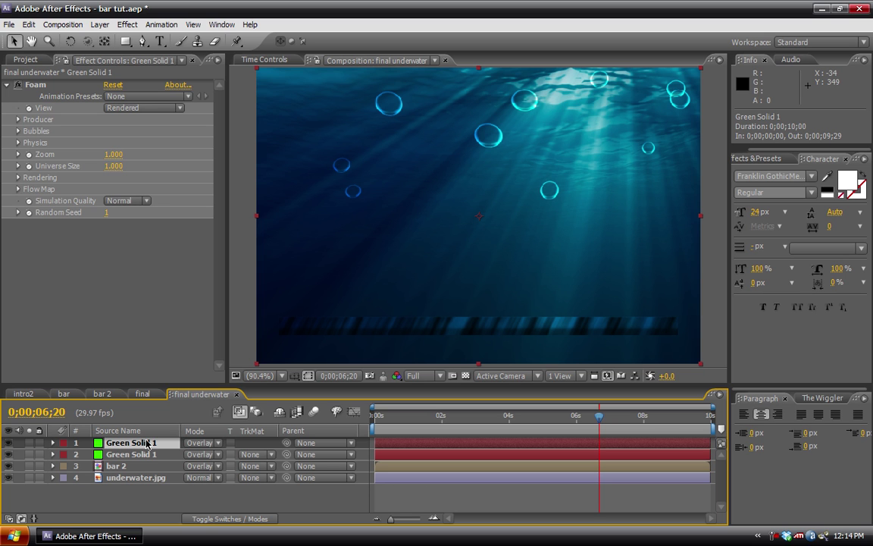
click(149, 444)
key(t)
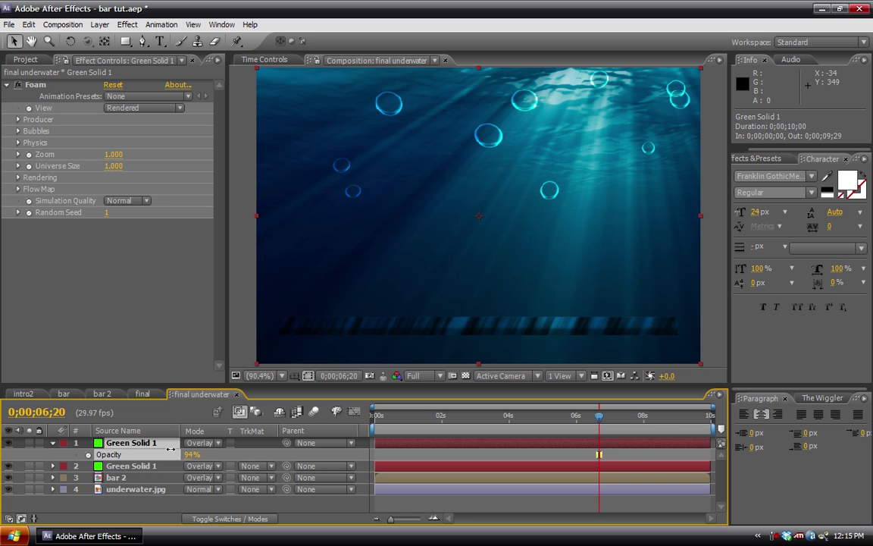
drag(171, 450, 136, 448)
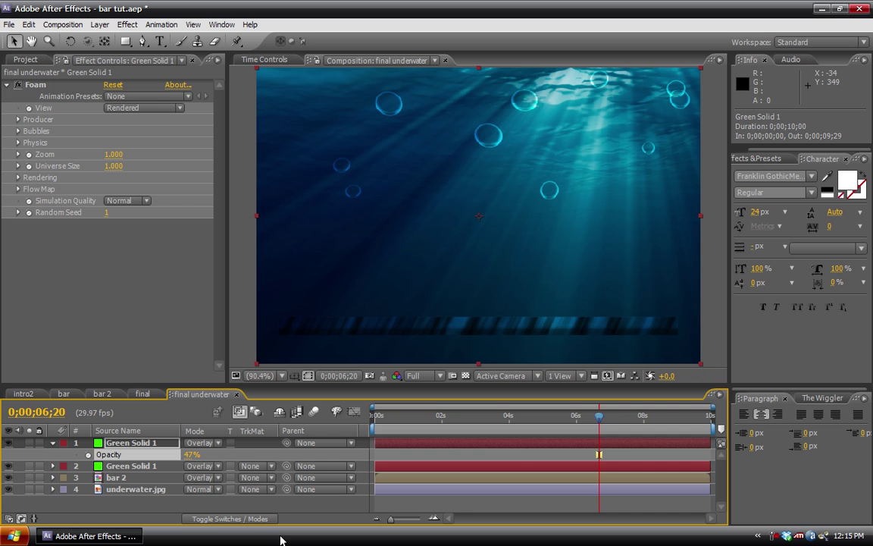
drag(599, 418, 501, 422)
click(88, 454)
click(88, 454)
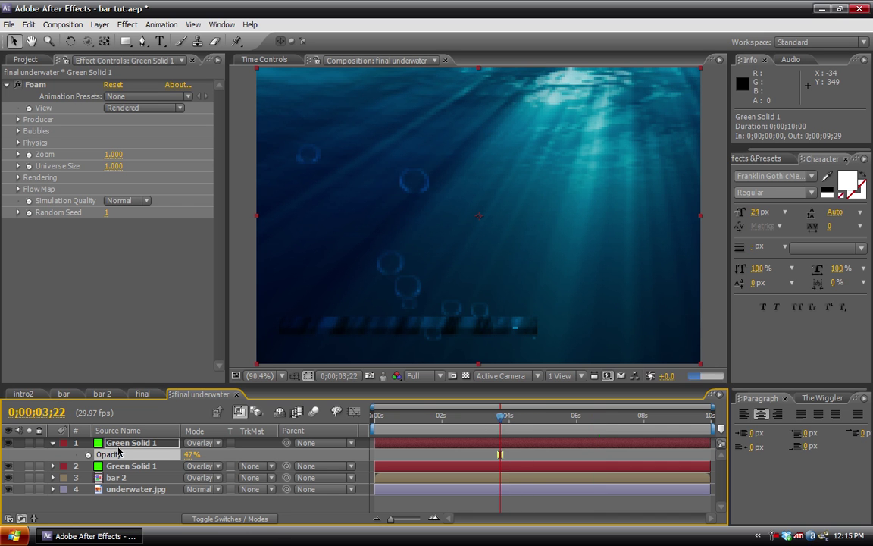
click(136, 501)
- Add a new adjustment layer to the final underwater comp
click(53, 444)
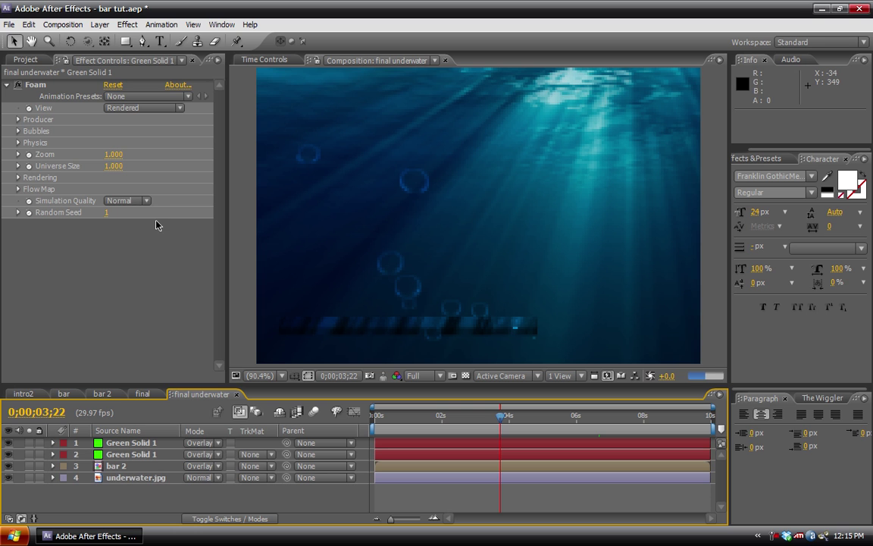
click(100, 25)
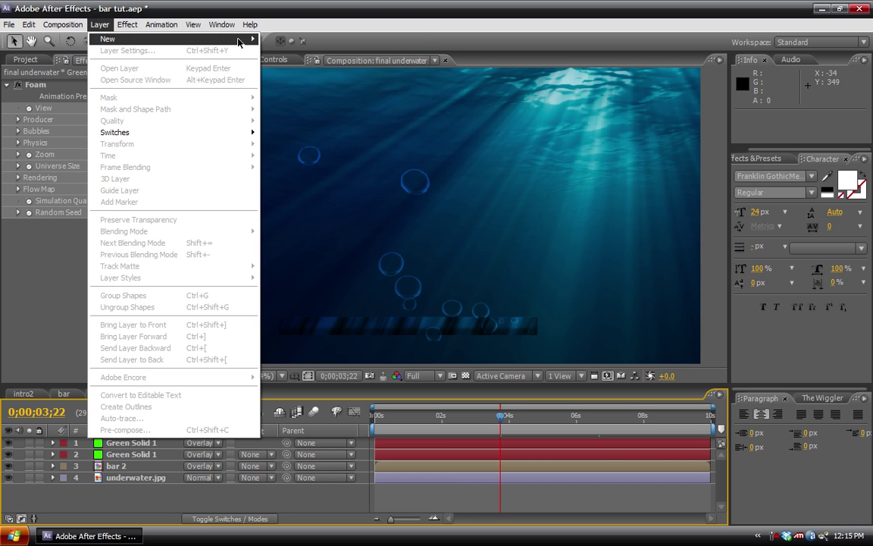
mouse_move(217, 39)
click(298, 109)
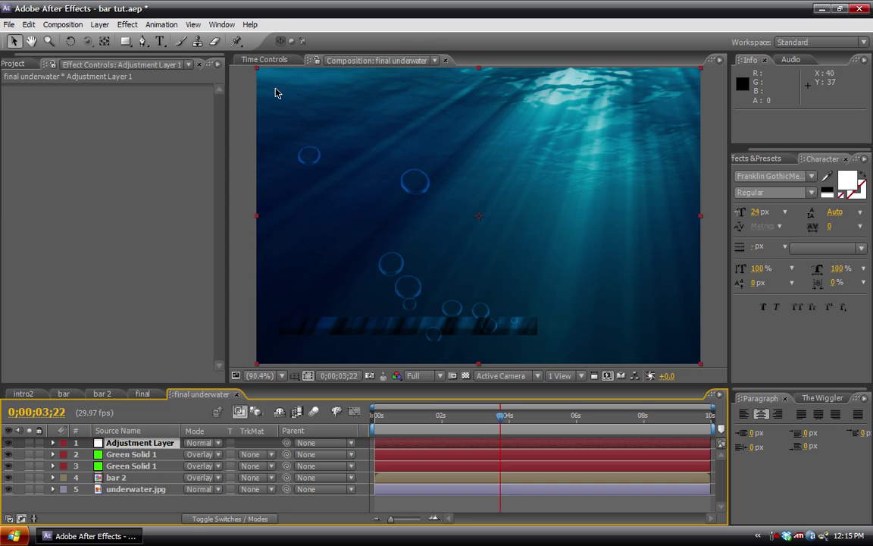
- Apply Turbulent Displace and begin typing the time*200 expression on its Evolution
click(127, 25)
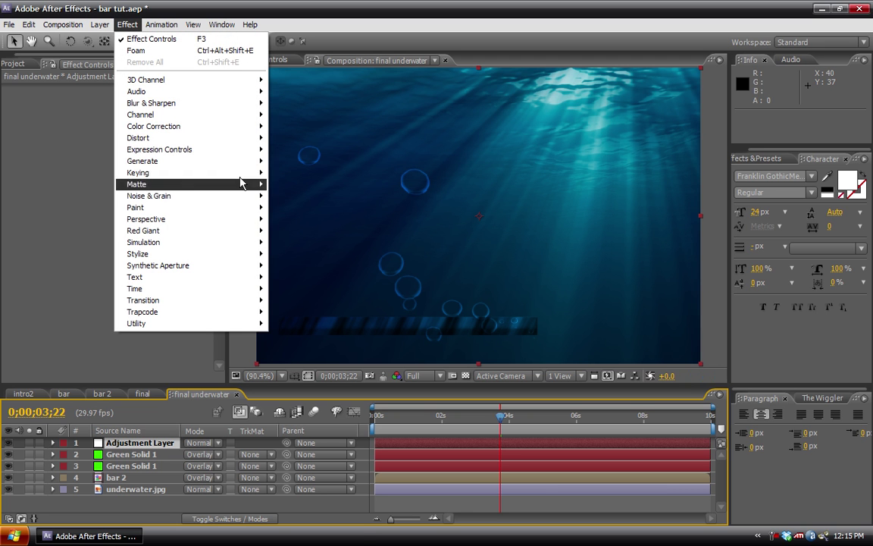
mouse_move(244, 138)
click(334, 495)
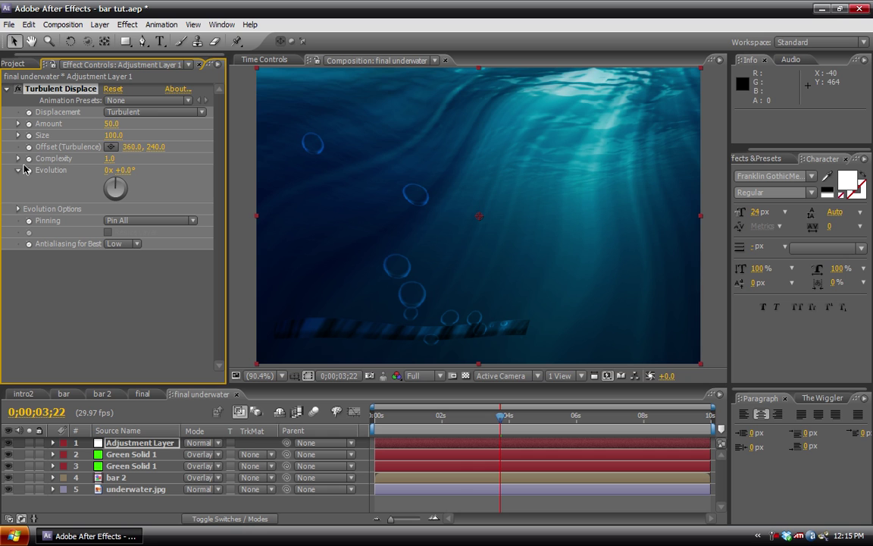
alt+click(29, 171)
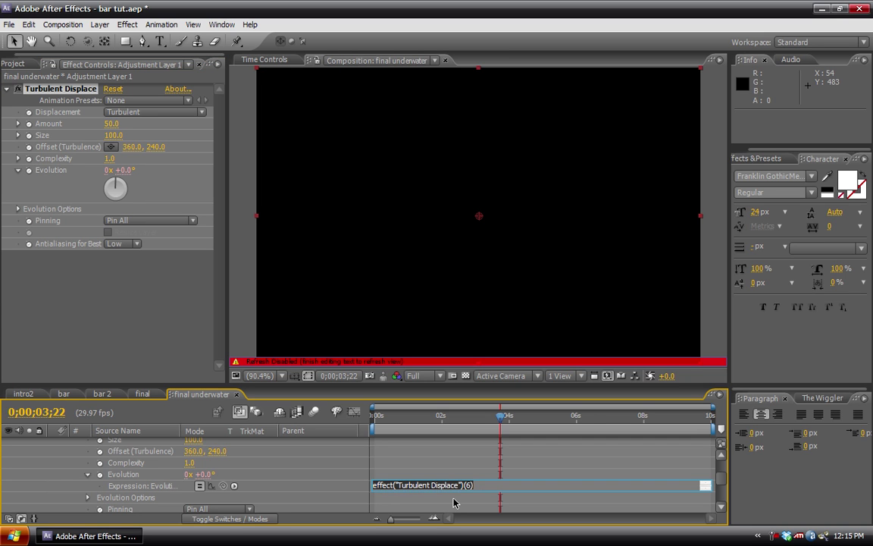
text(time*200)
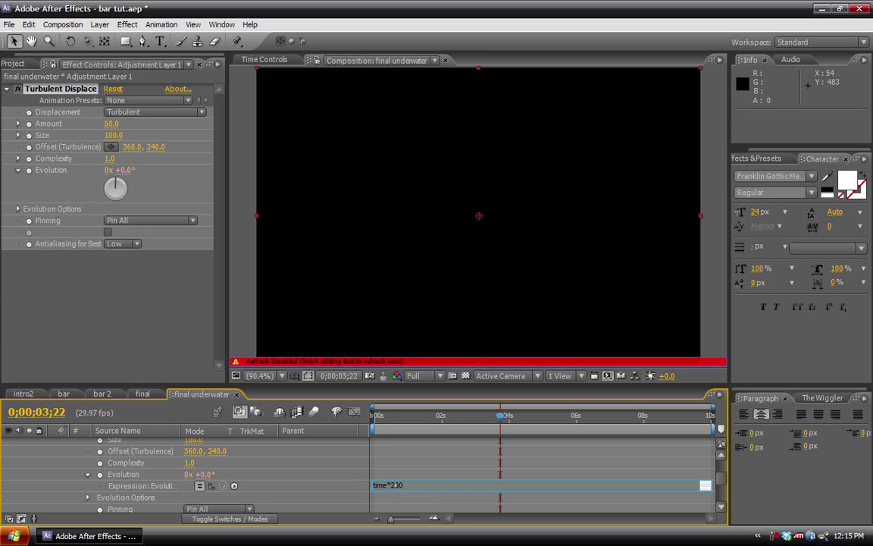
- Commit the time*200 Evolution expression and set Turbulent Displace Amount 20 and Size 50
click(321, 433)
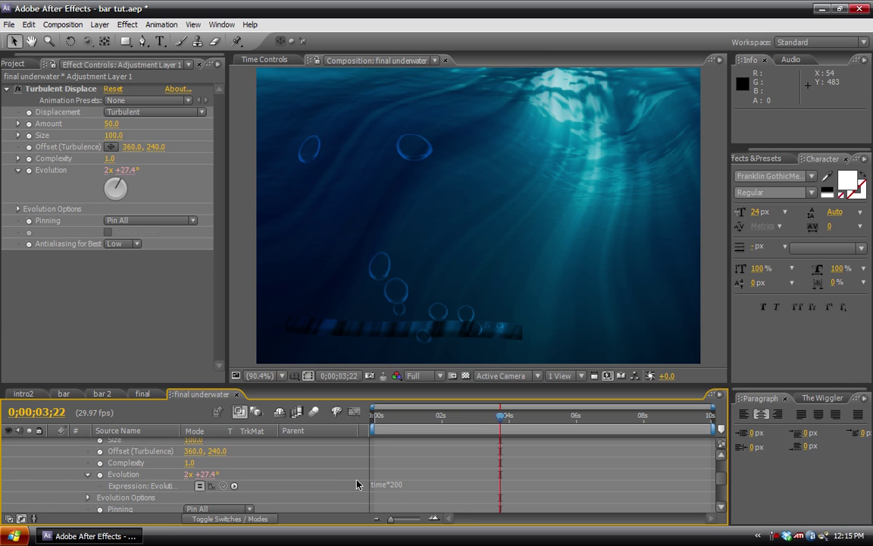
drag(498, 420, 565, 417)
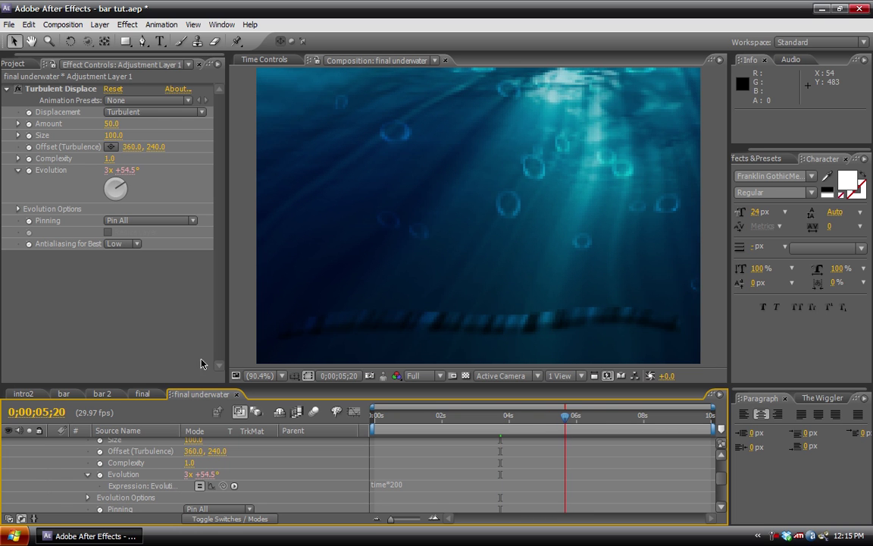
click(112, 123)
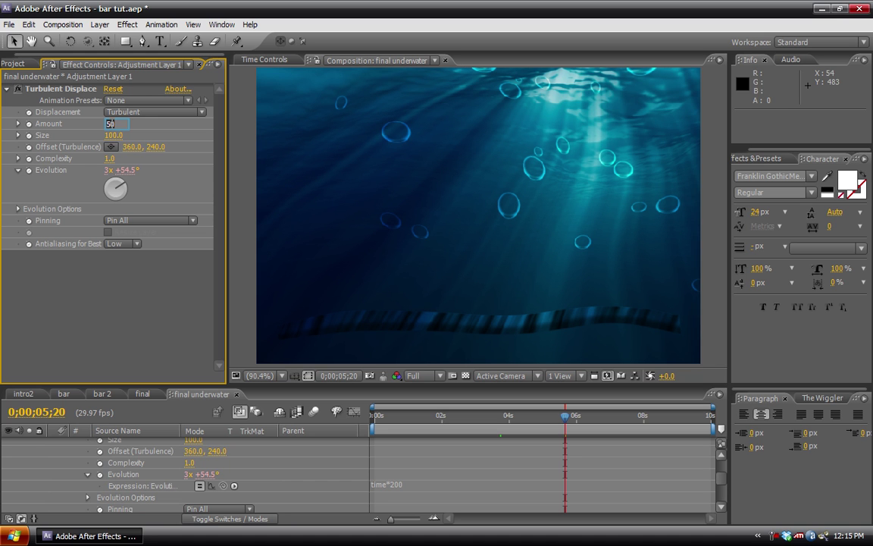
text(20)
key(Return)
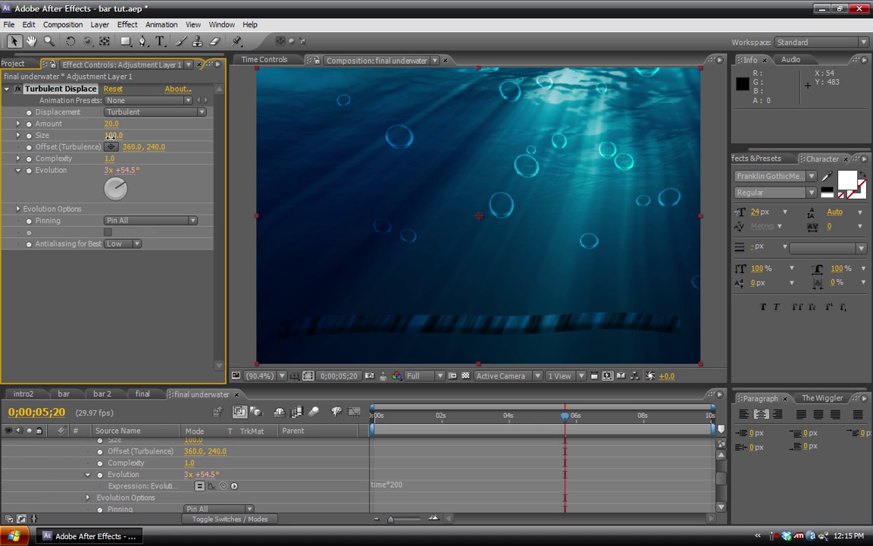
click(111, 135)
key(Return)
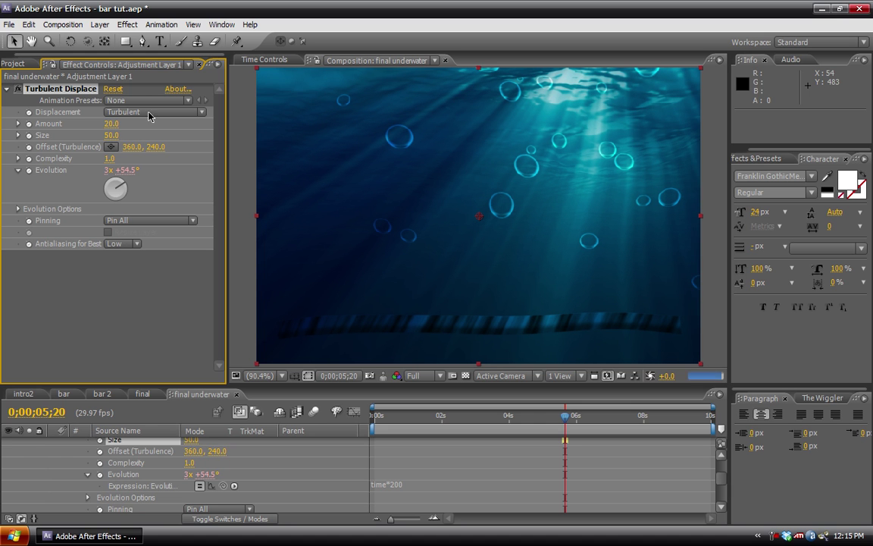
- Lower the Turbulent Displace Amount to 10 and scrub back to check the ripple
mouse_move(567, 422)
mouse_down()
mouse_move(489, 418)
mouse_move(565, 416)
mouse_up()
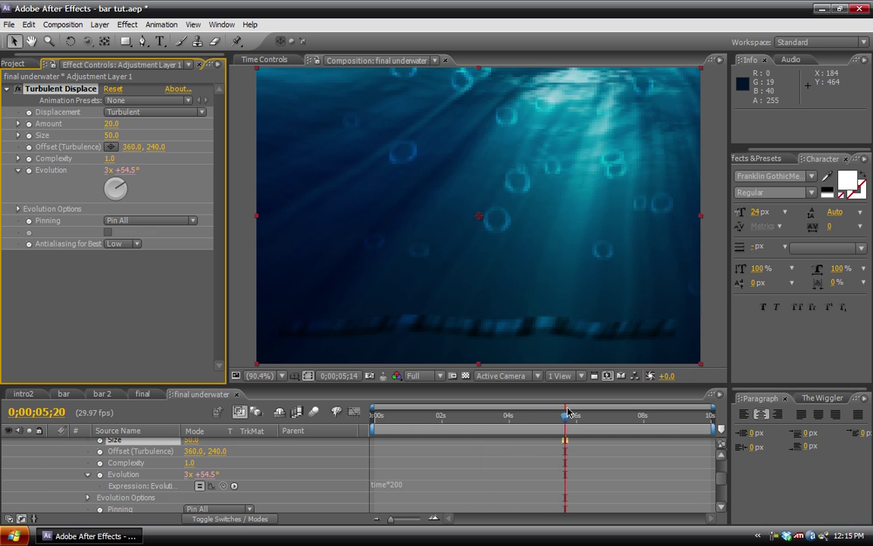
click(111, 124)
text(10)
key(Return)
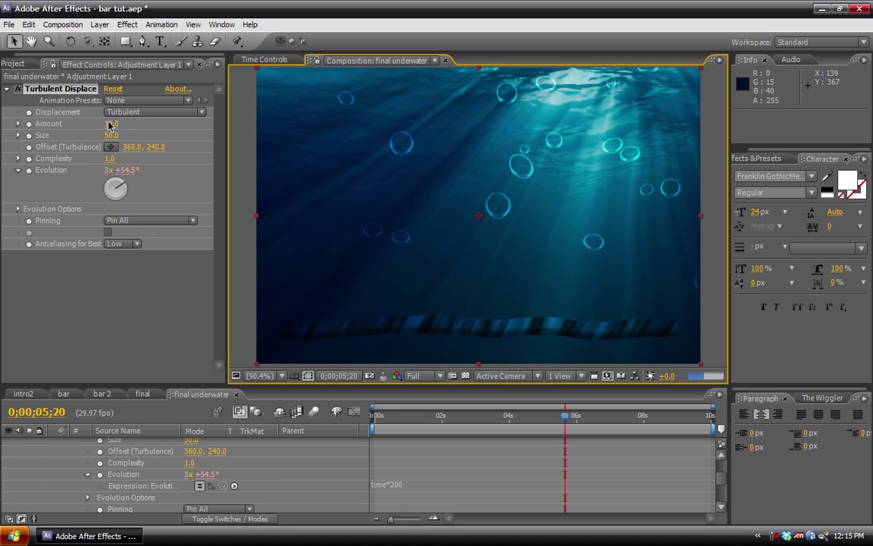
drag(564, 416, 496, 418)
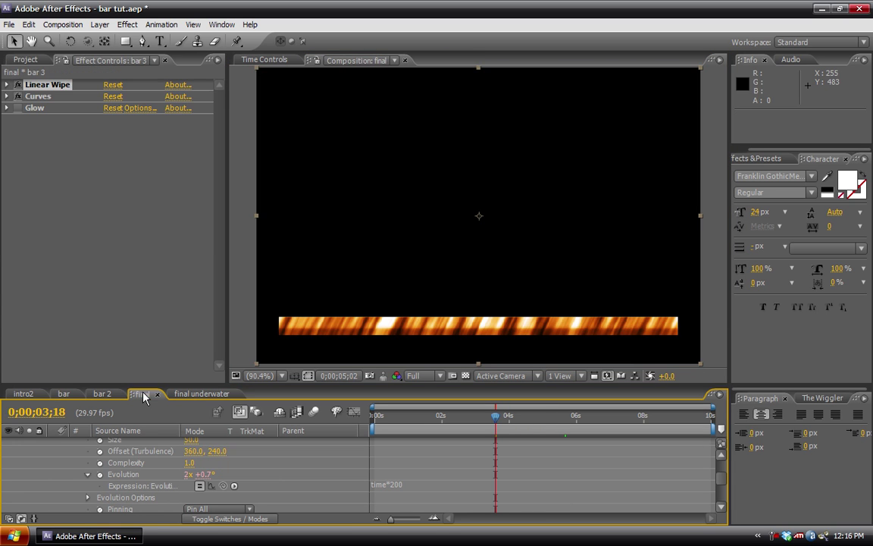
click(142, 394)
click(200, 393)
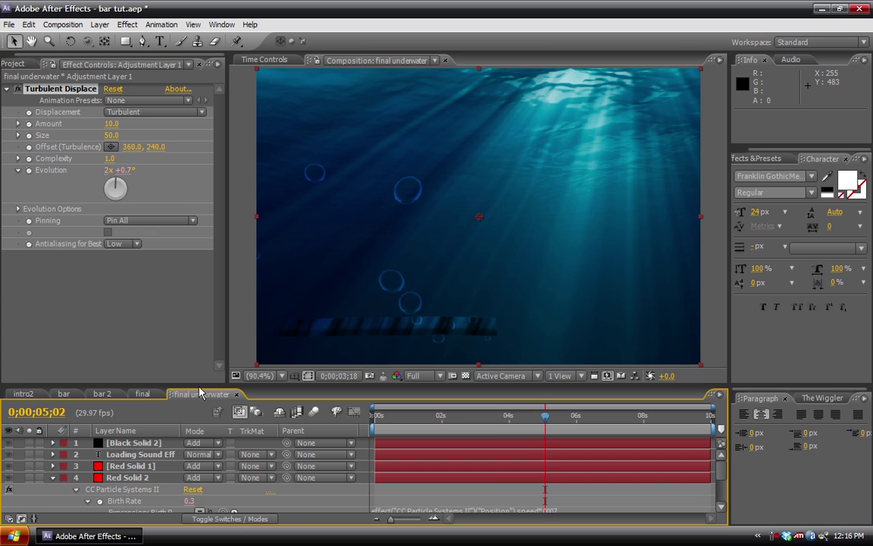